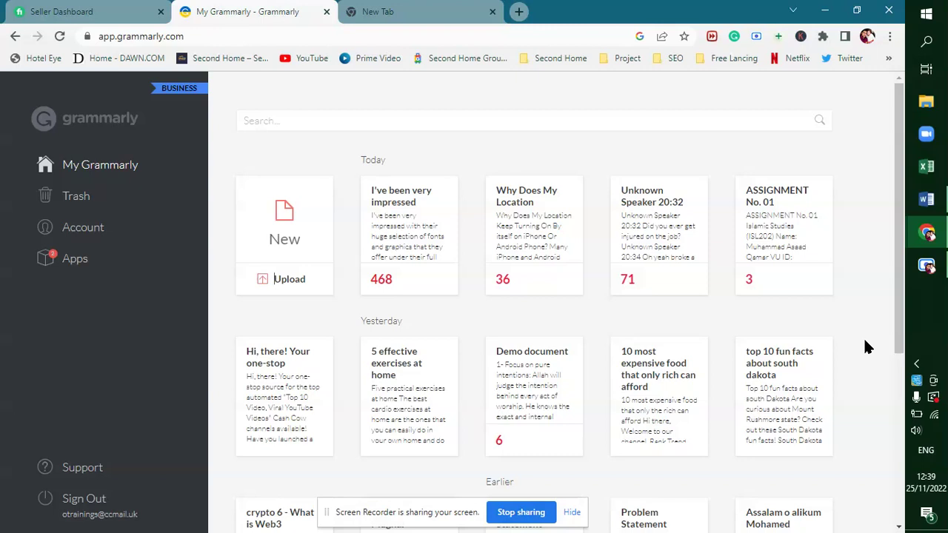
# Switch to the Fiverr seller dashboard, open the active $25 order that is in revision, and check the recent inbox messages
pyautogui.hotkey('ctrl', 'Tab')
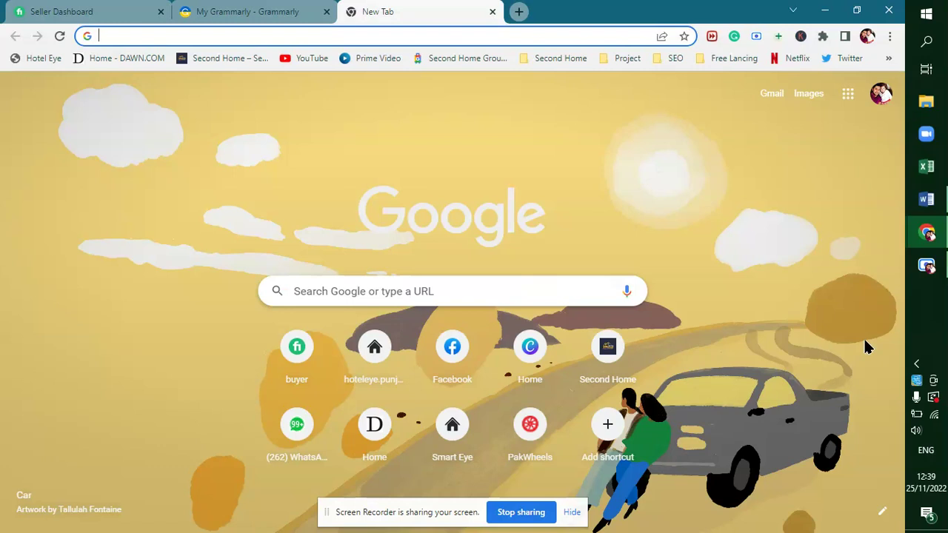
pyautogui.hotkey('ctrl', 'Tab')
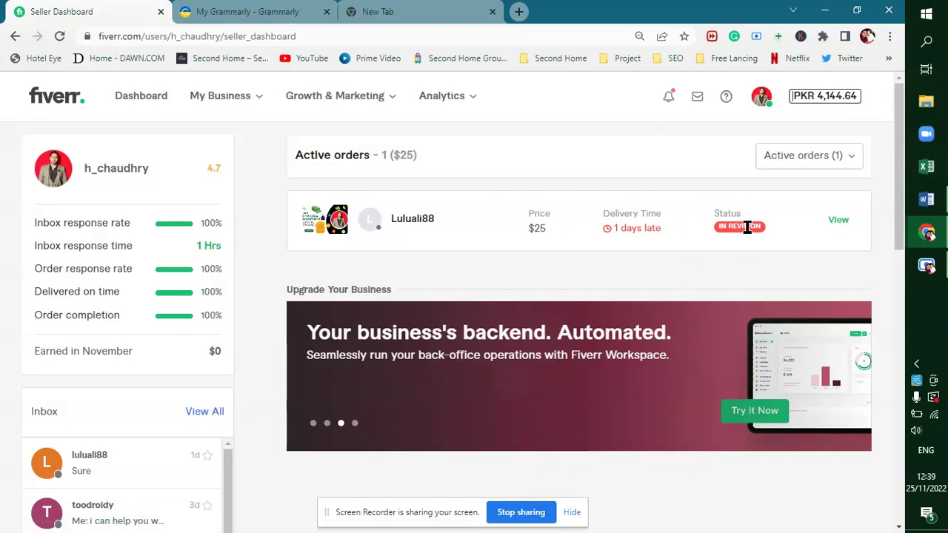
pyautogui.click(837, 222)
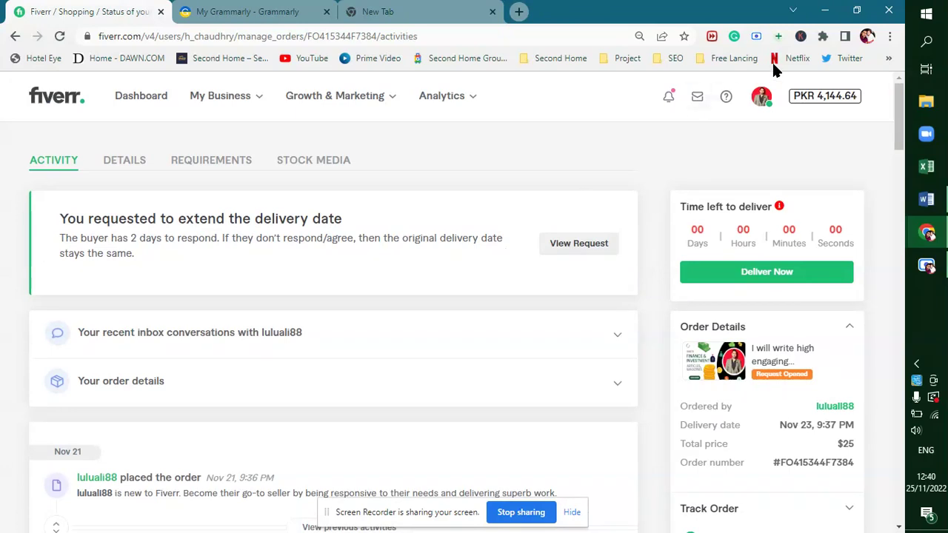
pyautogui.click(698, 100)
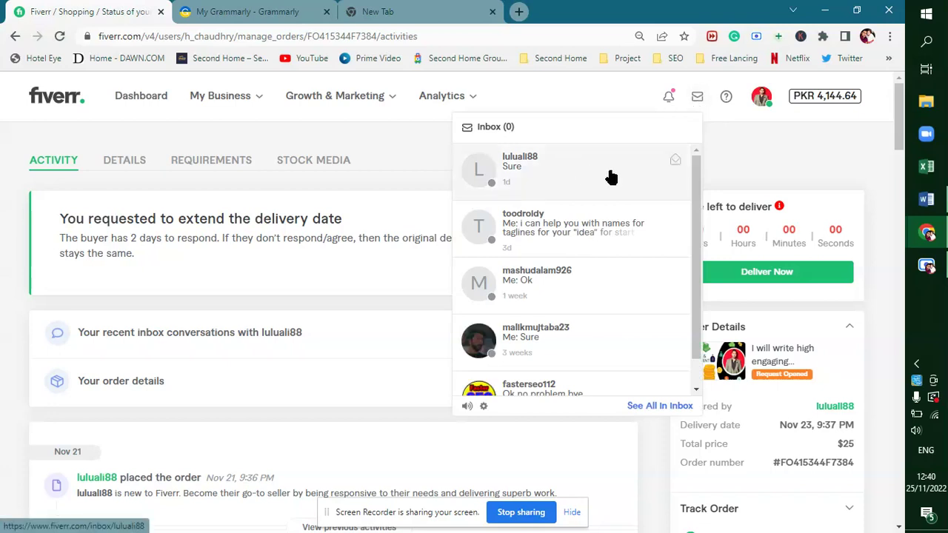
pyautogui.click(882, 168)
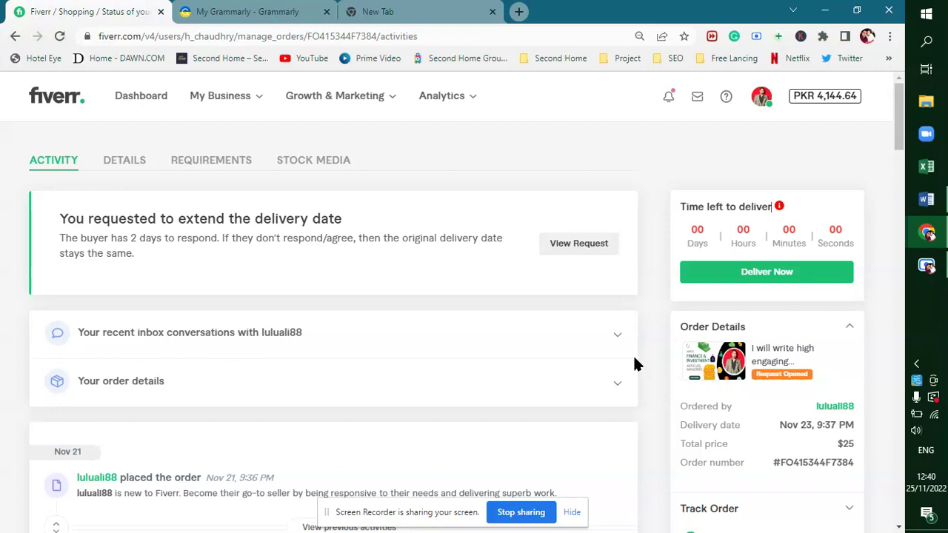
# Expand the order's previous activities and highlight the text of the buyer's Nov 23 revision request
pyautogui.scroll(-4, 634, 354)
pyautogui.click(329, 212)
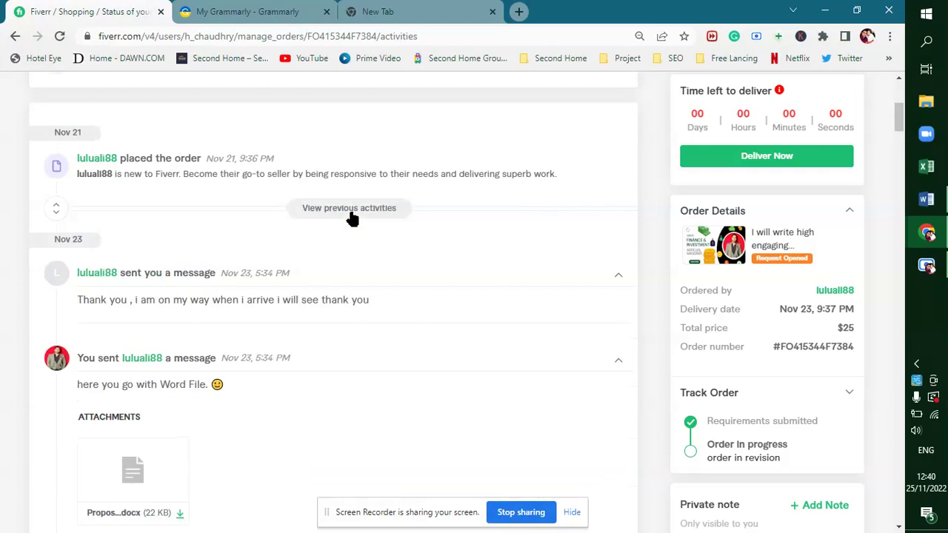
pyautogui.click(365, 209)
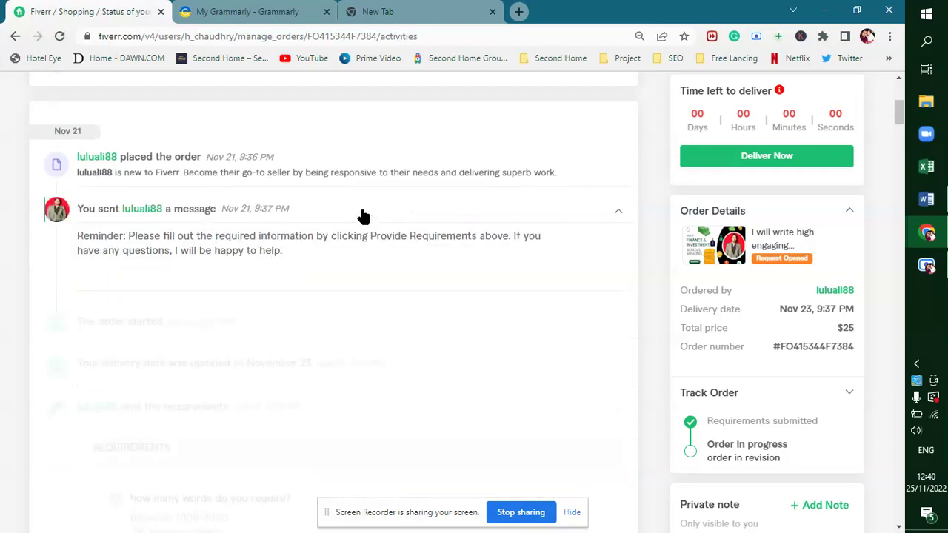
pyautogui.scroll(-10, 362, 216)
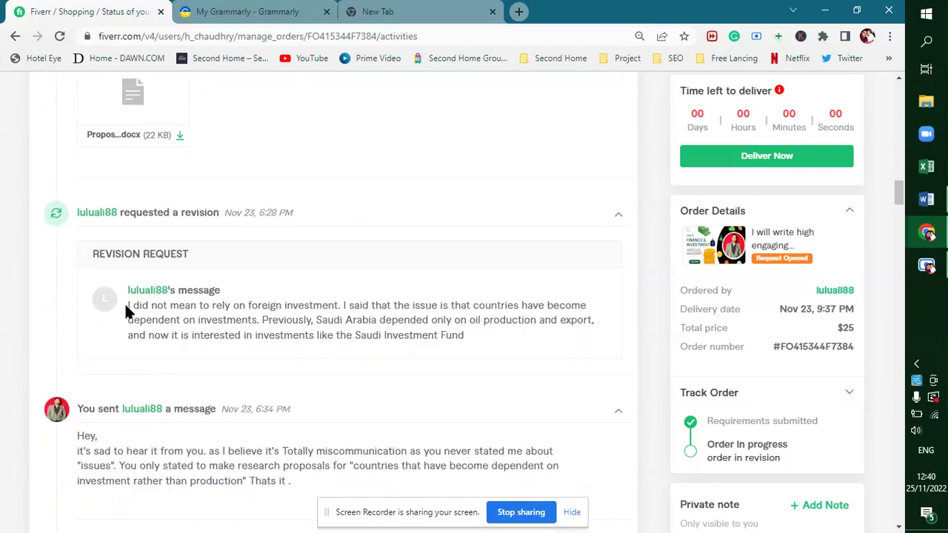
pyautogui.moveTo(126, 304); pyautogui.dragTo(512, 353)
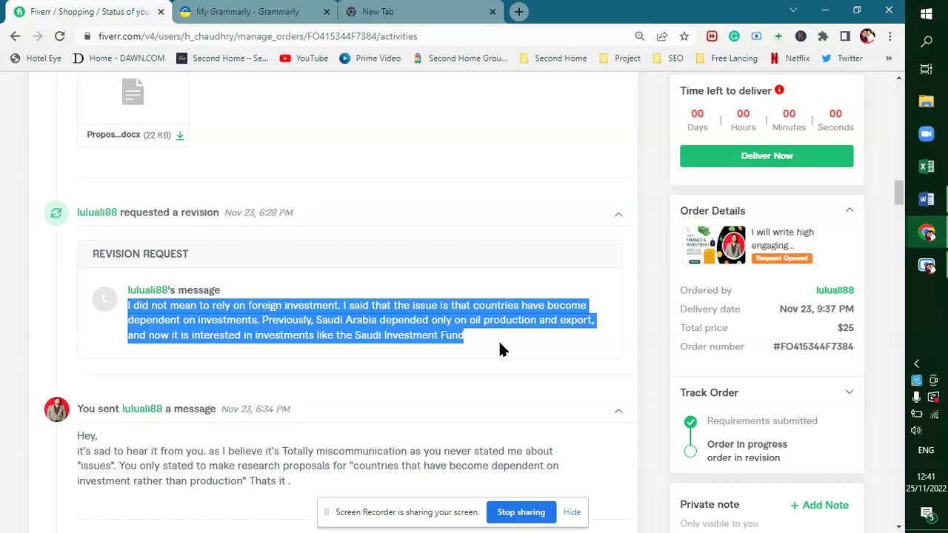
pyautogui.scroll(-13, 500, 343)
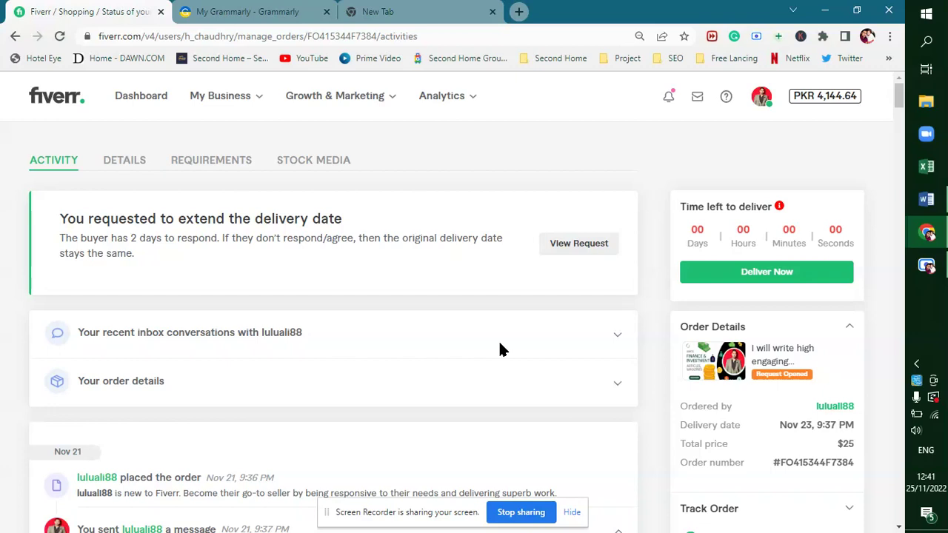
# Check the account notifications and look over the order's details, delivery time and tracking status
pyautogui.click(669, 100)
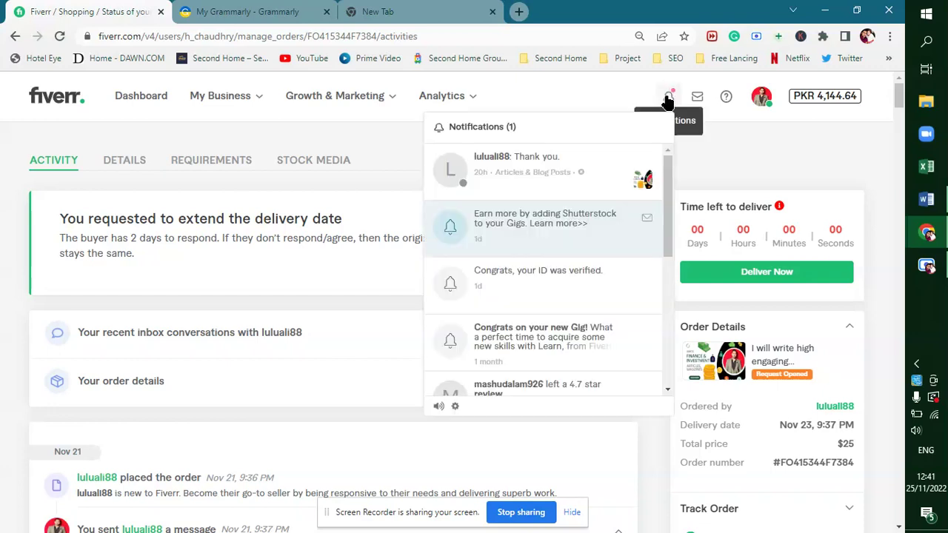
pyautogui.click(714, 130)
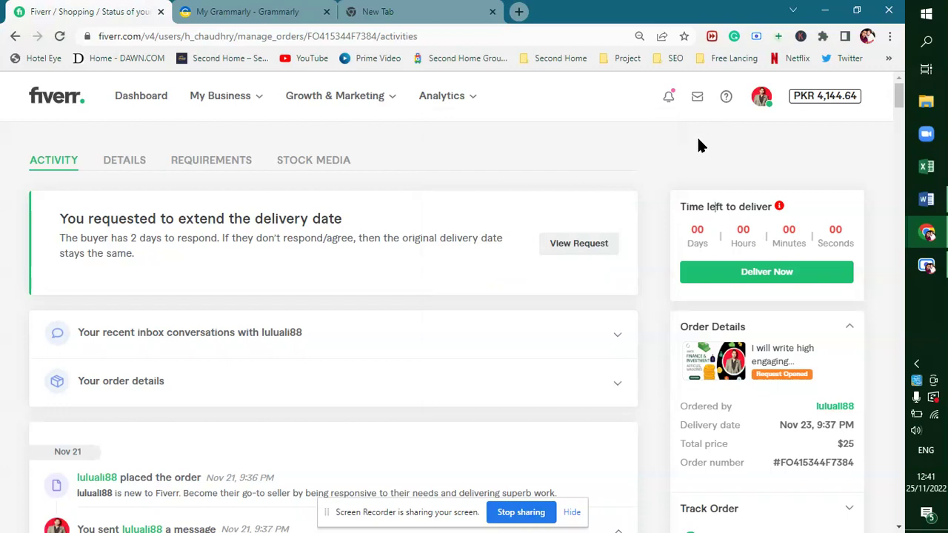
pyautogui.press('Home')
pyautogui.scroll(-2, 730, 273)
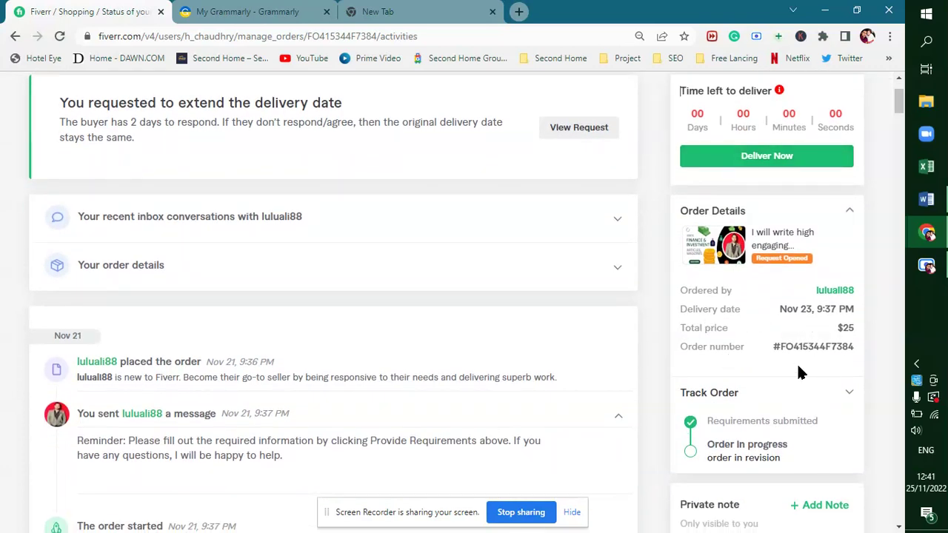
pyautogui.scroll(-1, 798, 367)
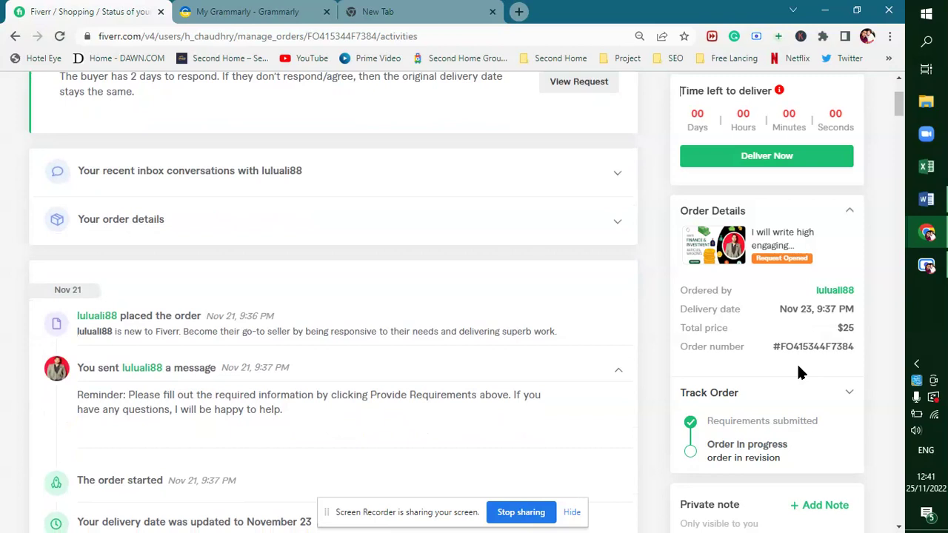
pyautogui.scroll(3, 799, 368)
pyautogui.scroll(-5, 798, 368)
pyautogui.scroll(5, 799, 373)
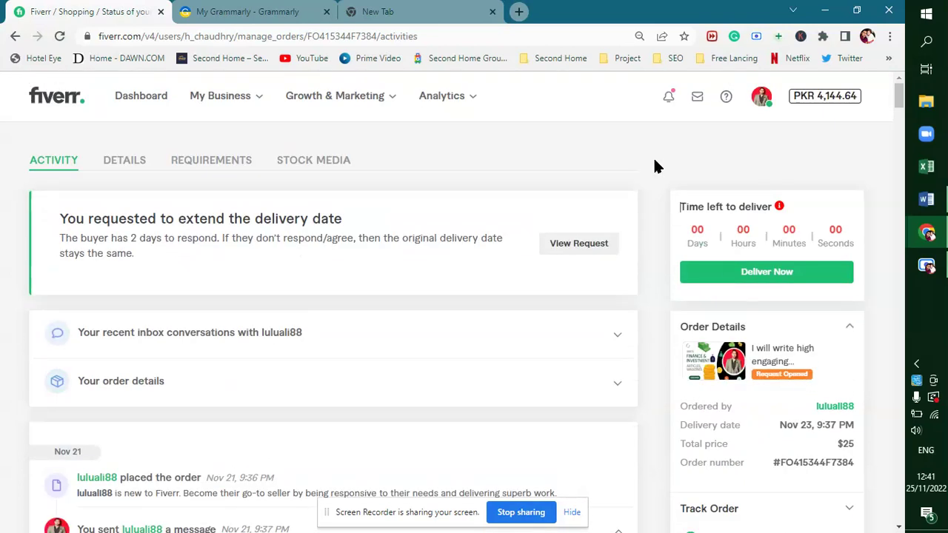
pyautogui.click(667, 96)
pyautogui.click(725, 139)
# Read through the order's message history, including the revision requests and the delivery date extension request
pyautogui.scroll(-3, 717, 137)
pyautogui.scroll(-15, 717, 134)
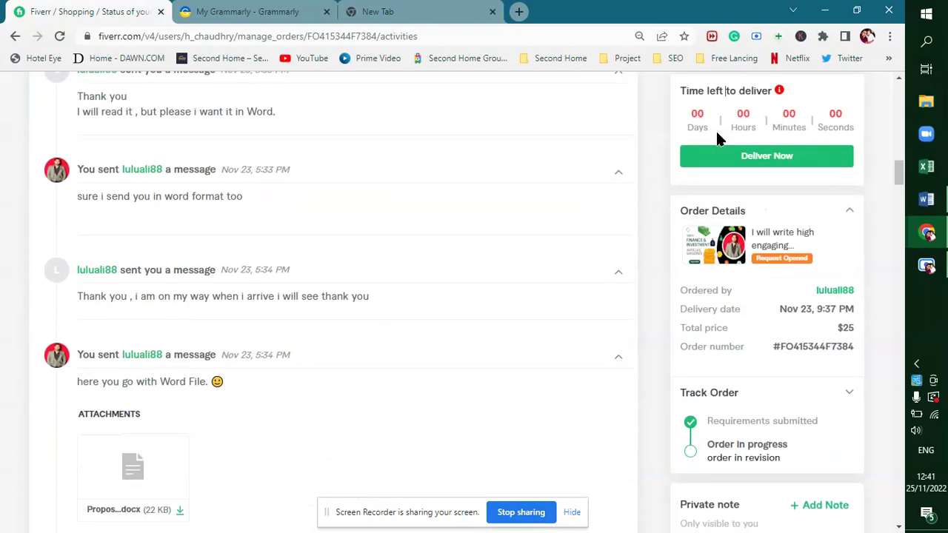
pyautogui.scroll(-10, 495, 163)
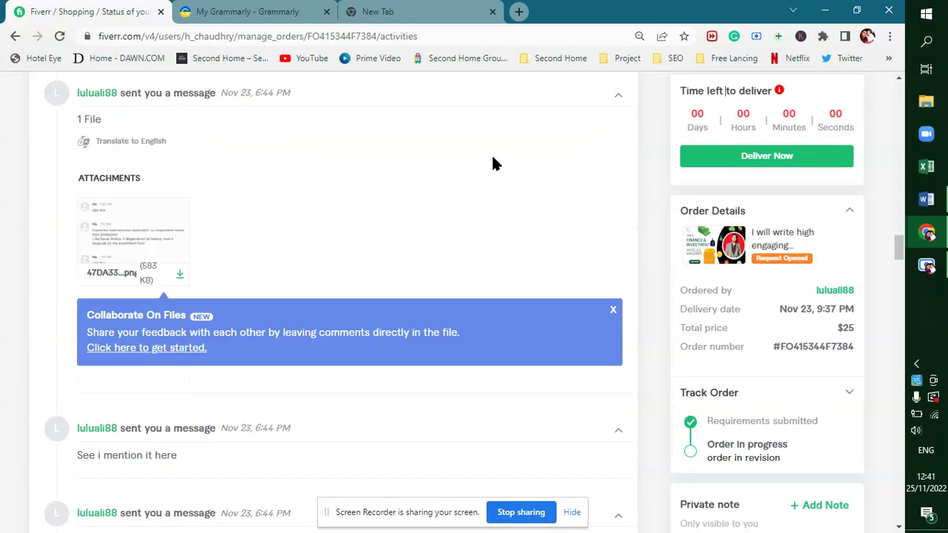
pyautogui.scroll(-5, 495, 163)
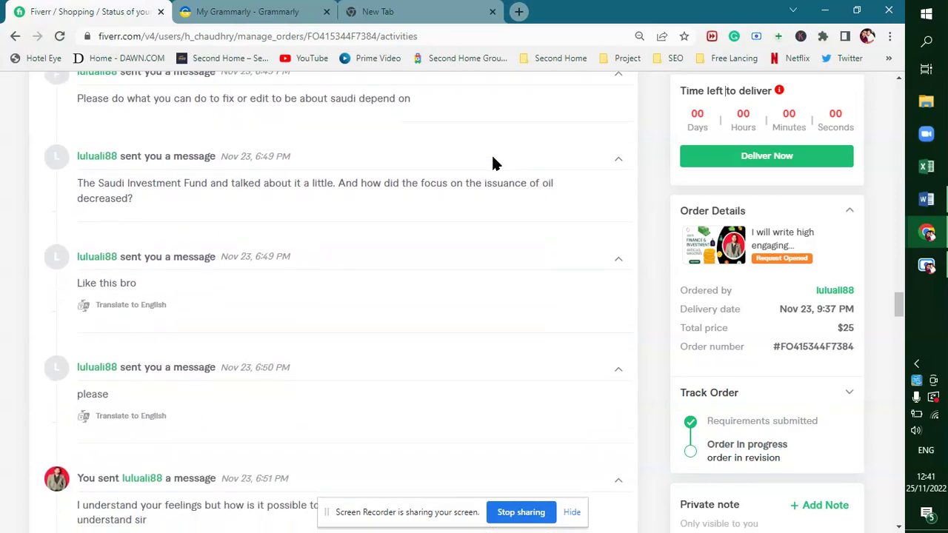
pyautogui.scroll(3, 495, 163)
pyautogui.scroll(5, 495, 163)
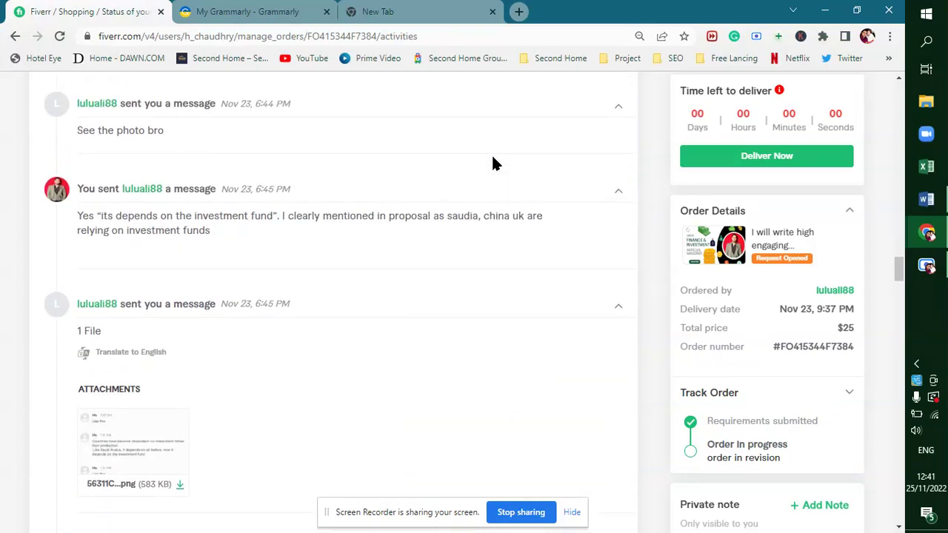
pyautogui.scroll(-5, 226, 297)
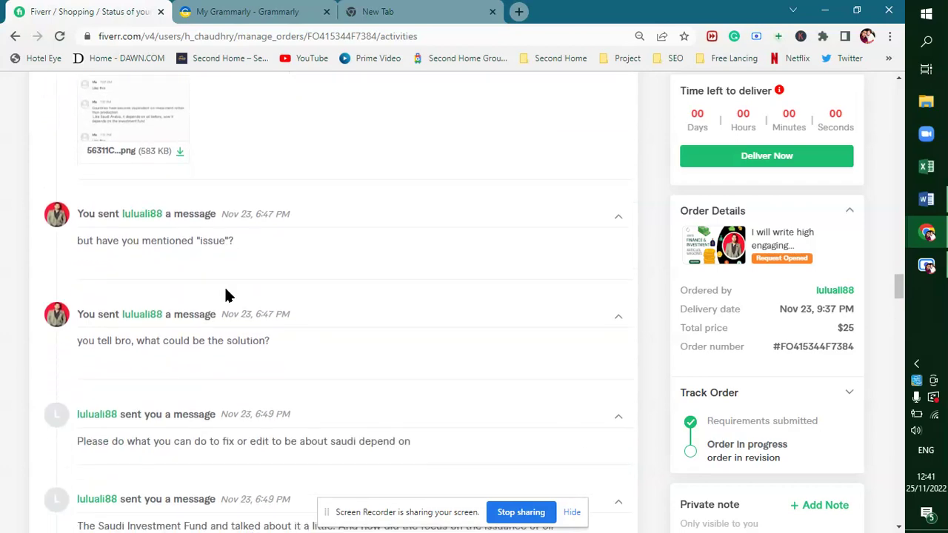
pyautogui.scroll(-15, 228, 296)
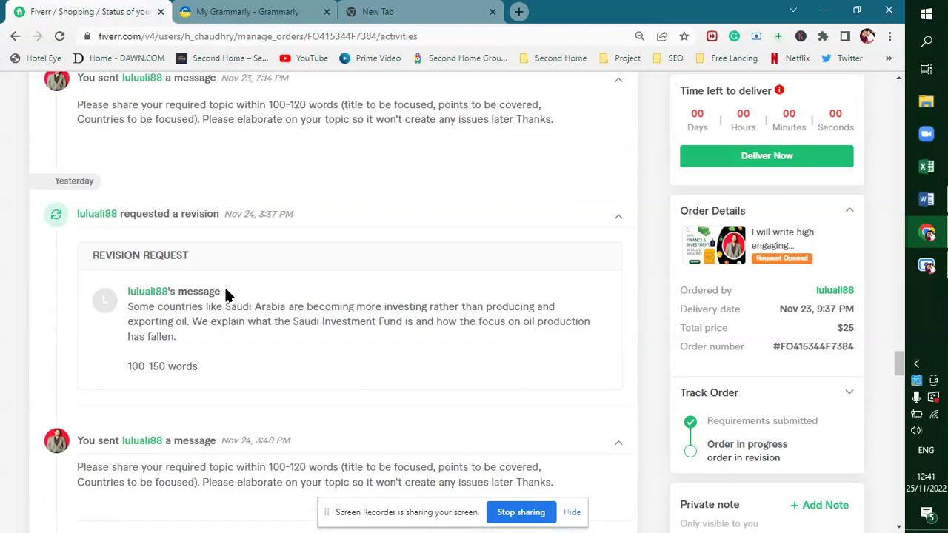
pyautogui.scroll(-12, 228, 296)
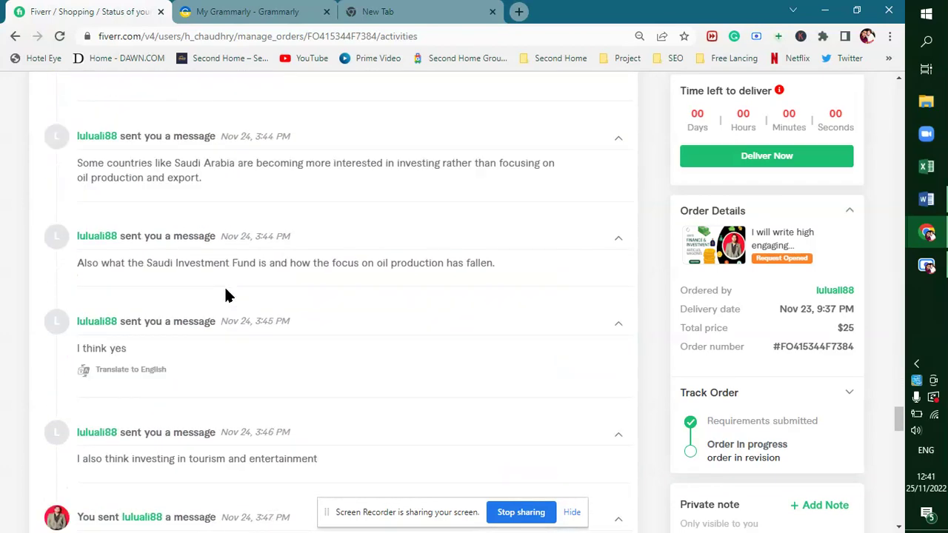
pyautogui.scroll(-8, 227, 295)
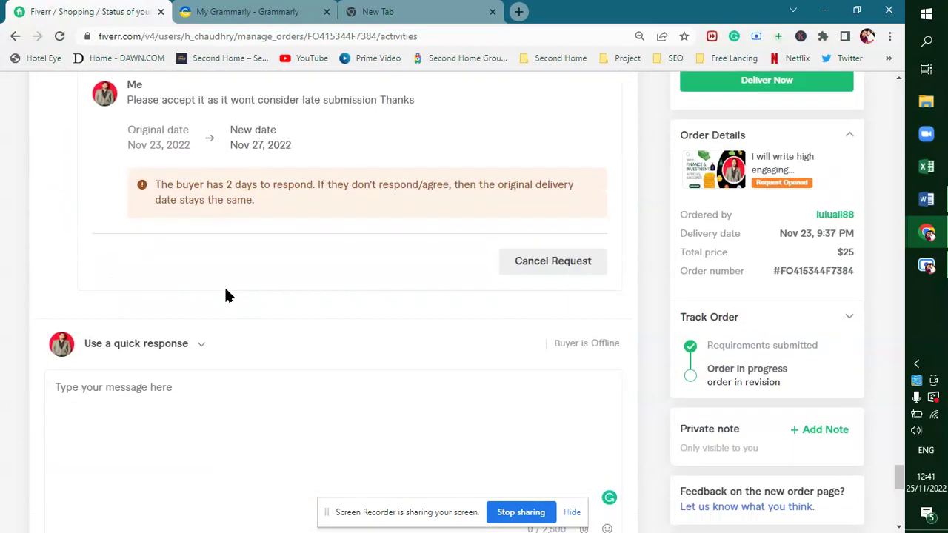
pyautogui.scroll(5, 227, 295)
pyautogui.scroll(8, 228, 296)
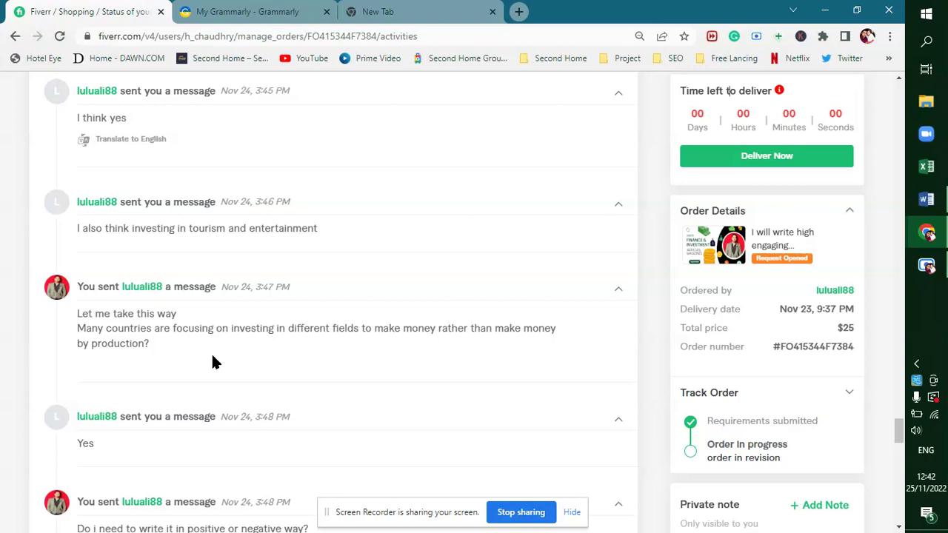
# View the explanation of the time left to deliver and skim back through the order activity to its beginning
pyautogui.moveTo(779, 92)
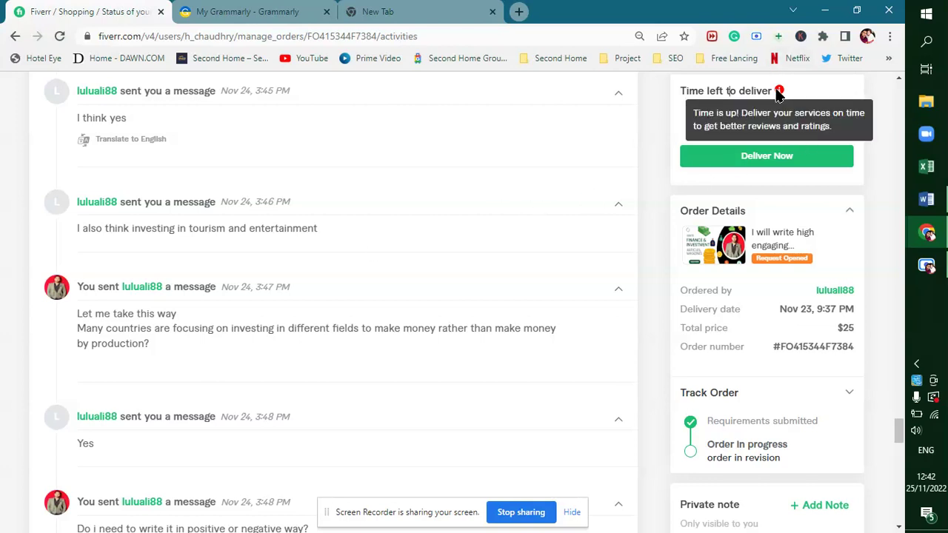
pyautogui.scroll(15, 842, 206)
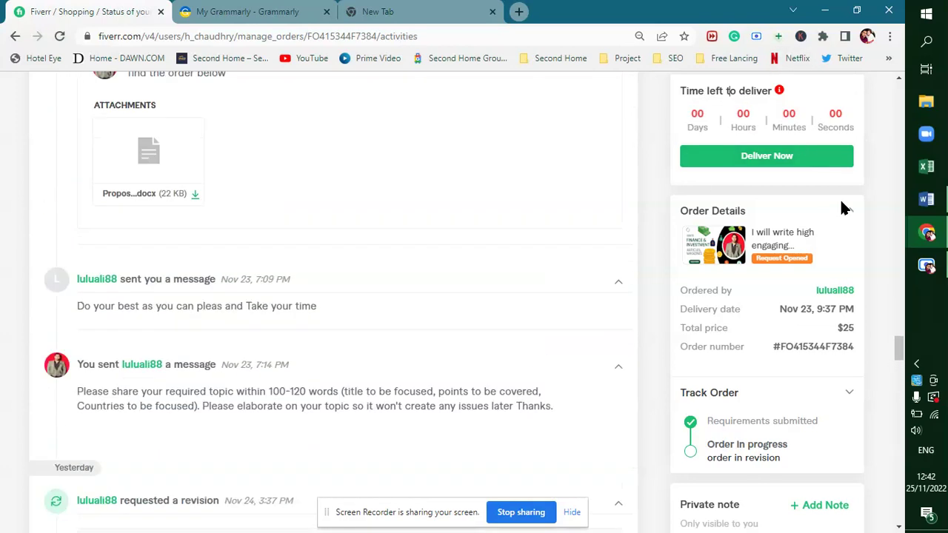
pyautogui.scroll(1, 842, 205)
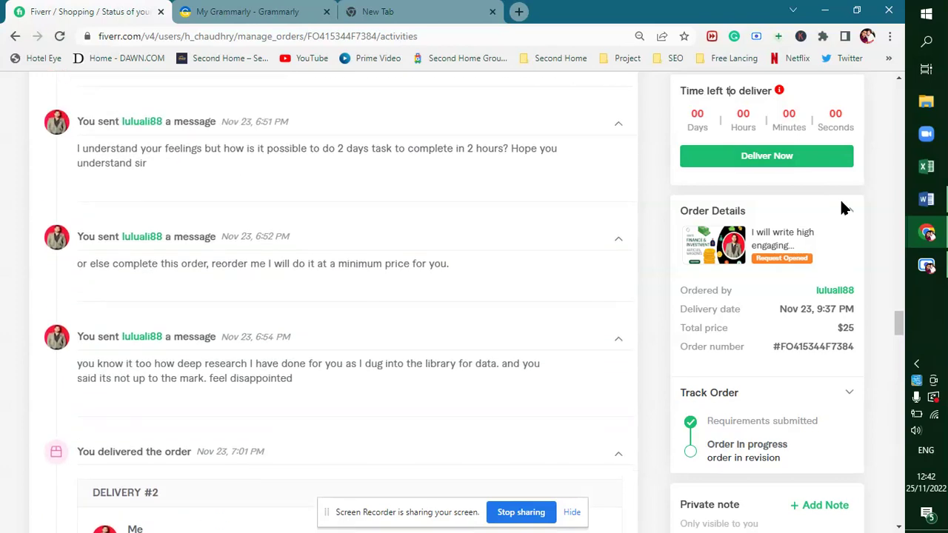
pyautogui.scroll(-20, 840, 198)
pyautogui.scroll(9, 840, 198)
pyautogui.scroll(3, 842, 208)
pyautogui.scroll(10, 409, 423)
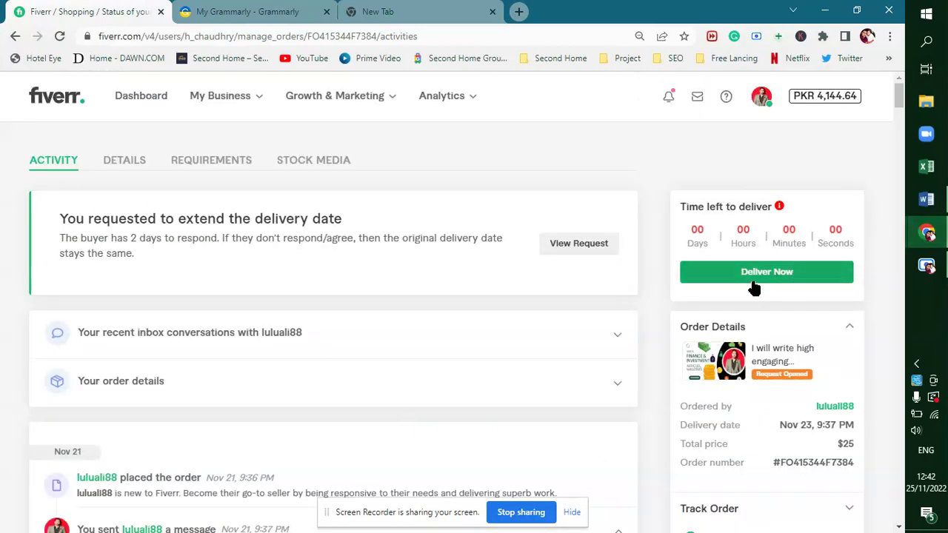
# Switch to Word, look at the contents page of the Revised Research Proposal Fiverr document, and close the document
pyautogui.click(926, 198)
pyautogui.scroll(20, 659, 430)
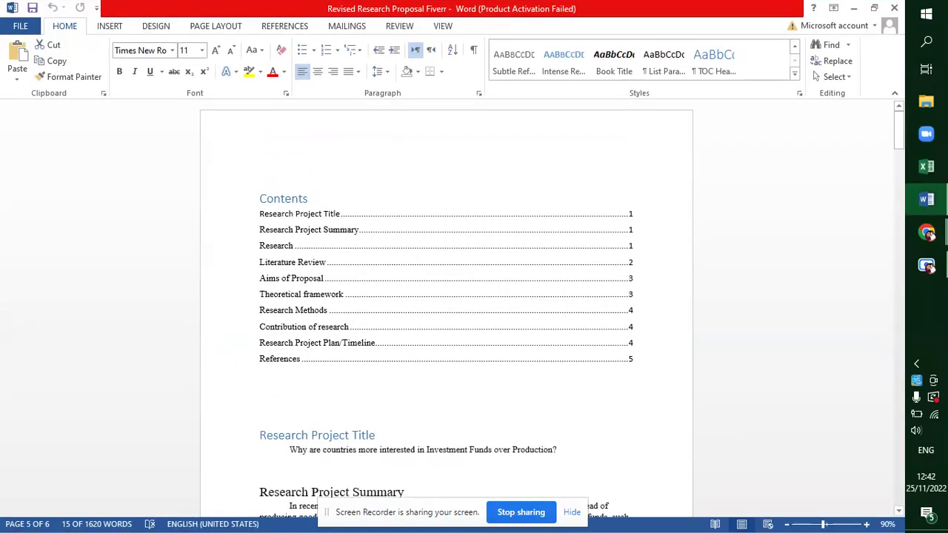
pyautogui.click(895, 8)
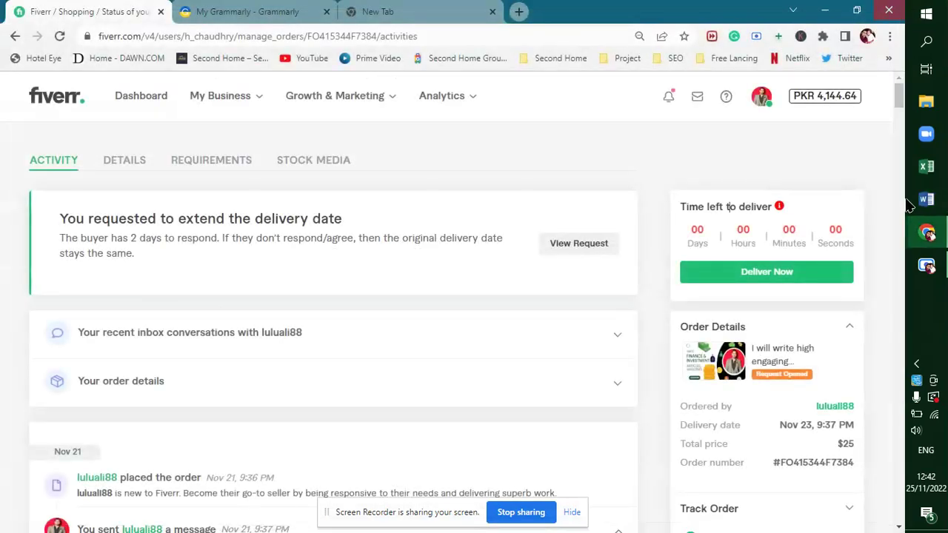
# Return to the seller dashboard, open the active order in revision, and start delivering the work
pyautogui.click(54, 104)
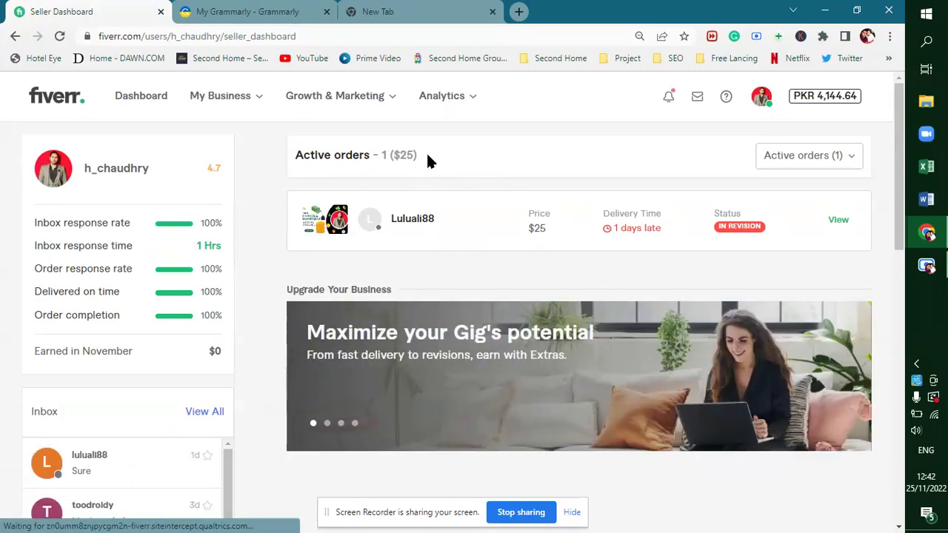
pyautogui.click(839, 225)
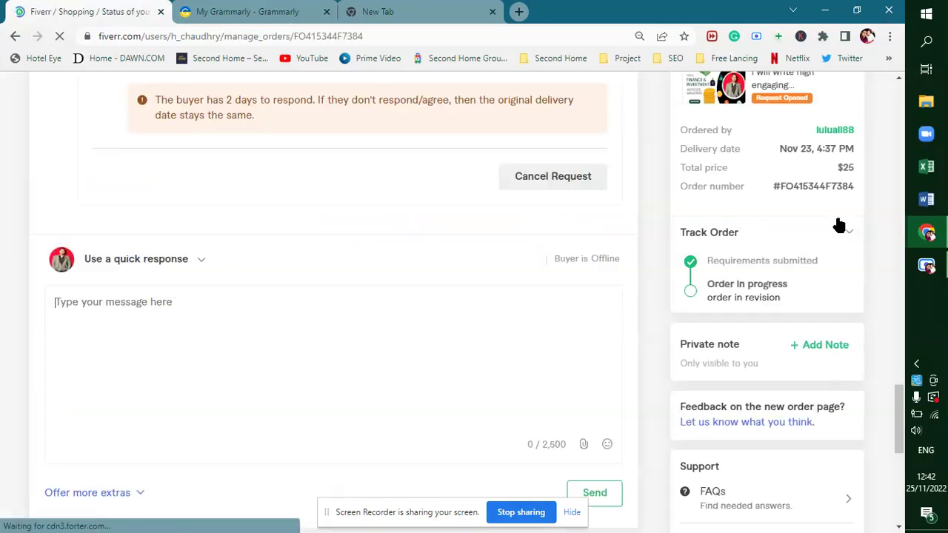
pyautogui.scroll(5, 838, 225)
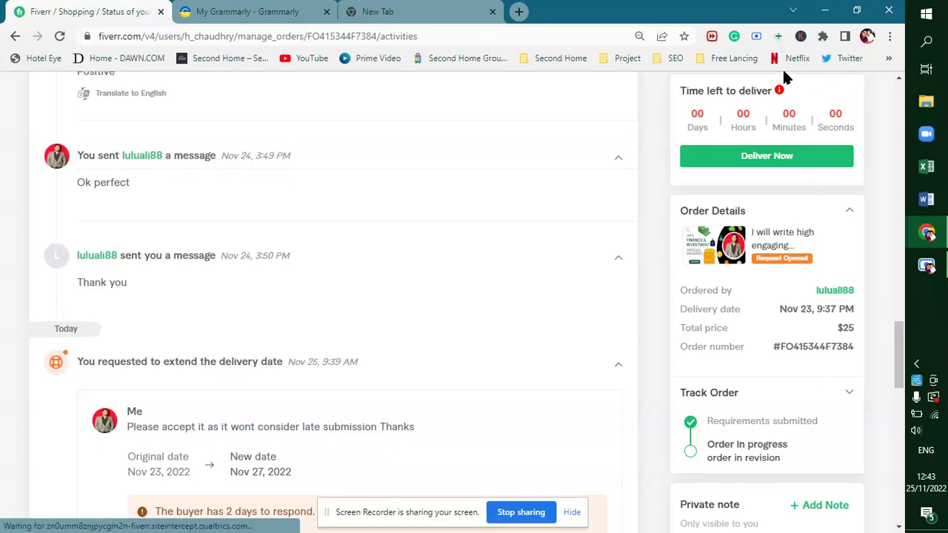
pyautogui.click(804, 159)
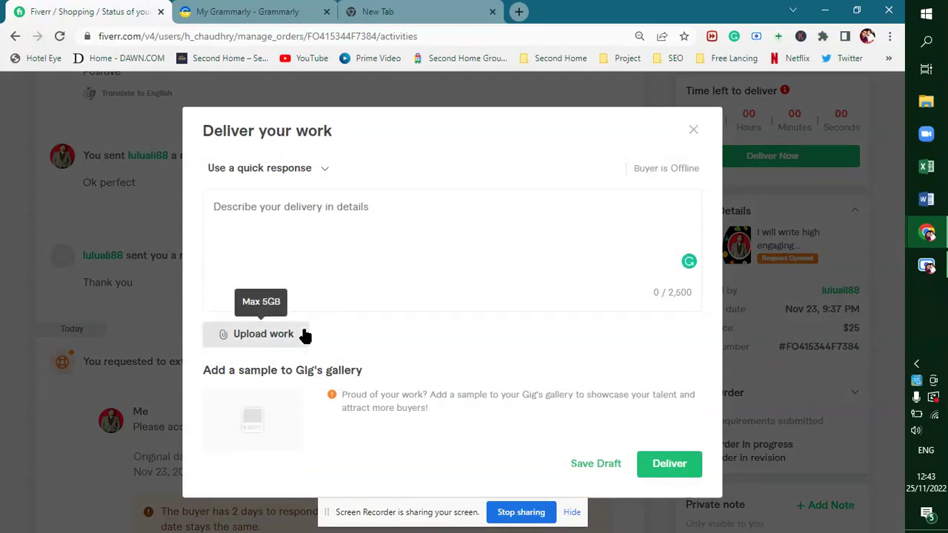
# Attach the file Revised Research Proposal Fiverr.docx from the Desktop to the delivery
pyautogui.click(272, 335)
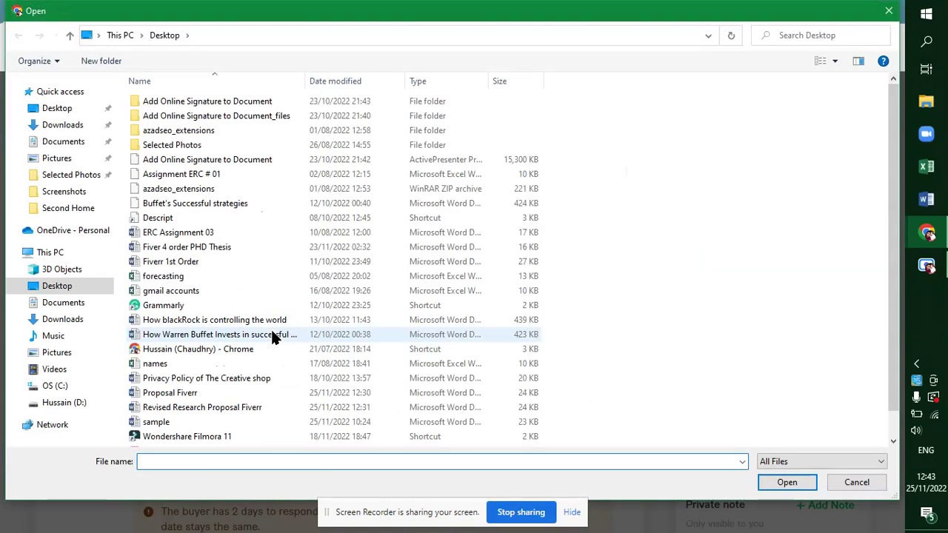
pyautogui.write('re')
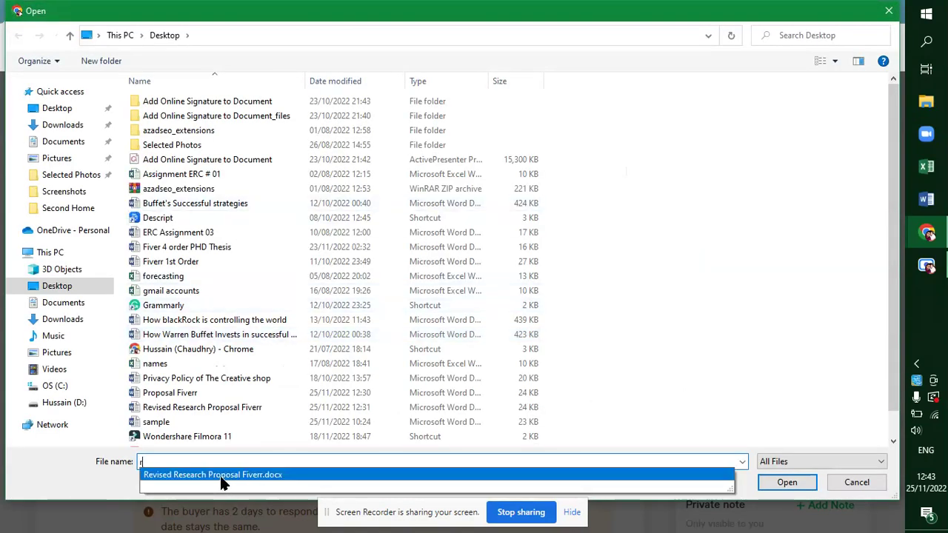
pyautogui.click(299, 476)
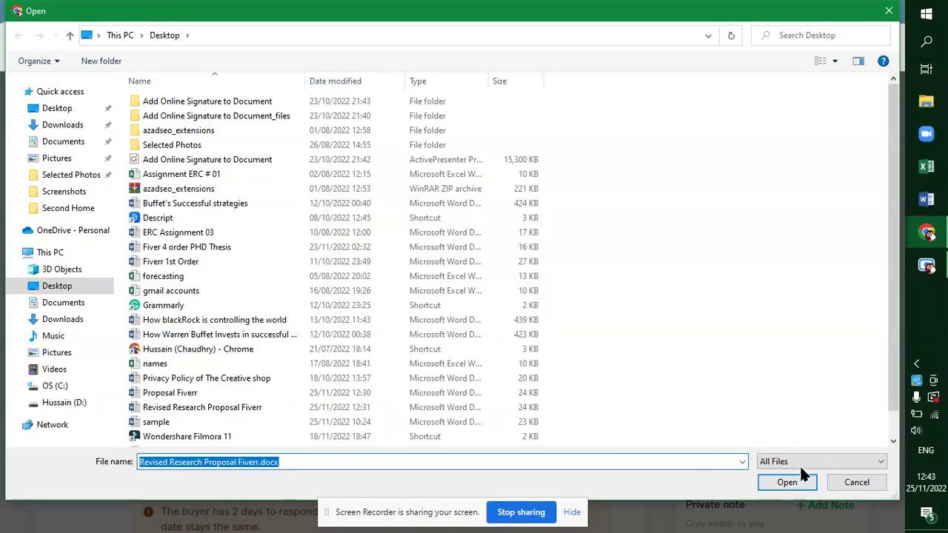
pyautogui.click(791, 487)
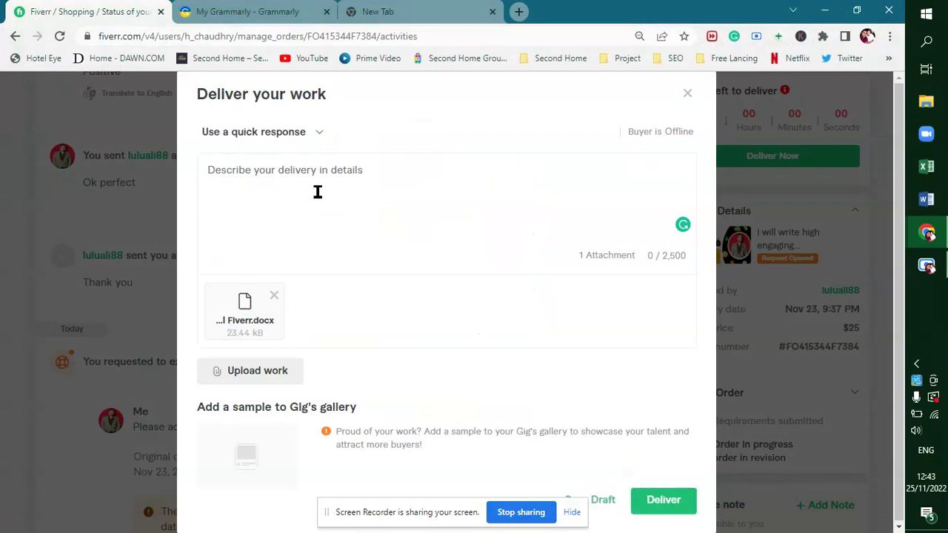
# Begin the delivery description with "Hey" and, on a new line, "Please Find the Revised Research Proposal below."
pyautogui.write('Hey')
pyautogui.press('Return')
pyautogui.write('Please')
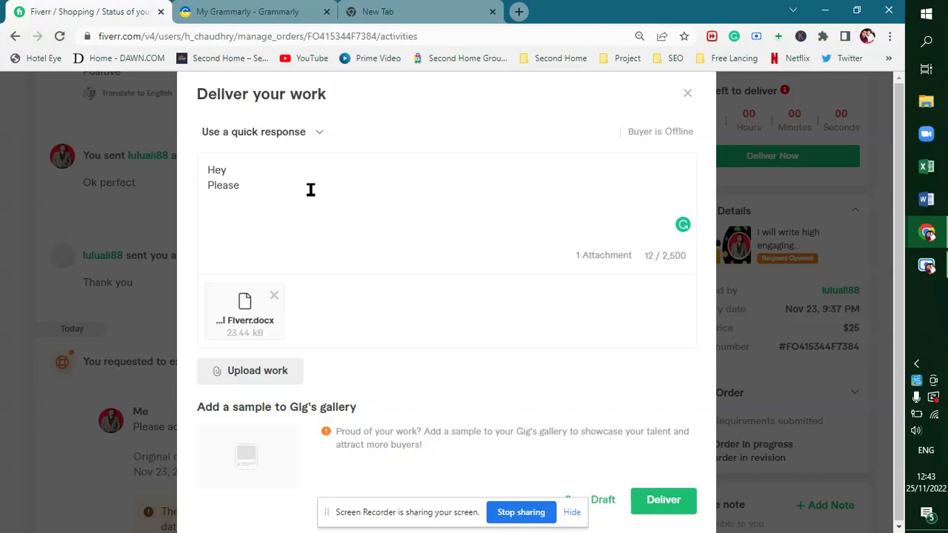
pyautogui.write('Find the Revisd')
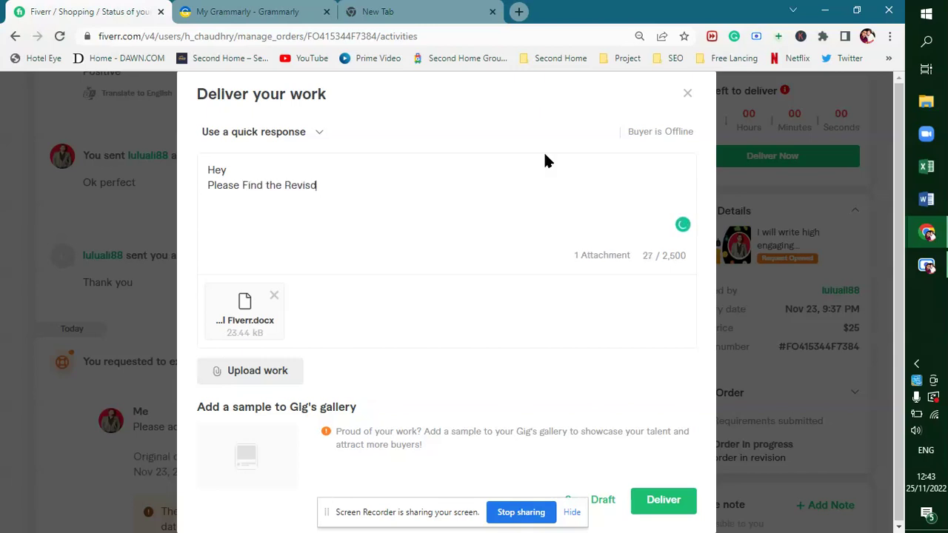
pyautogui.press('BackSpace')
pyautogui.write('ed Researc ')
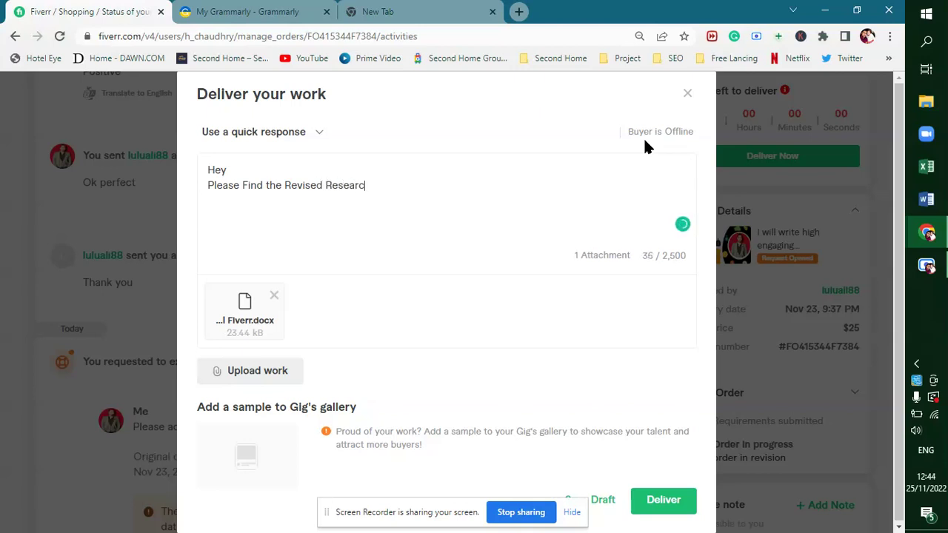
pyautogui.write(' Proposal ')
pyautogui.write('below. ')
pyautogui.write('I h')
pyautogui.press('BackSpace')
pyautogui.write('work')
pyautogui.press('BackSpace')
pyautogui.press('BackSpace')
pyautogui.press('BackSpace')
pyautogui.press('BackSpace')
pyautogui.press('BackSpace')
pyautogui.press('BackSpace')
pyautogui.write('As')
pyautogui.press('BackSpace')
pyautogui.press('BackSpace')
pyautogui.write('as')
pyautogui.press('BackSpace')
pyautogui.press('BackSpace')
# Continue the description on the same line with "As You know I worked for You Twice"
pyautogui.write('As You know ')
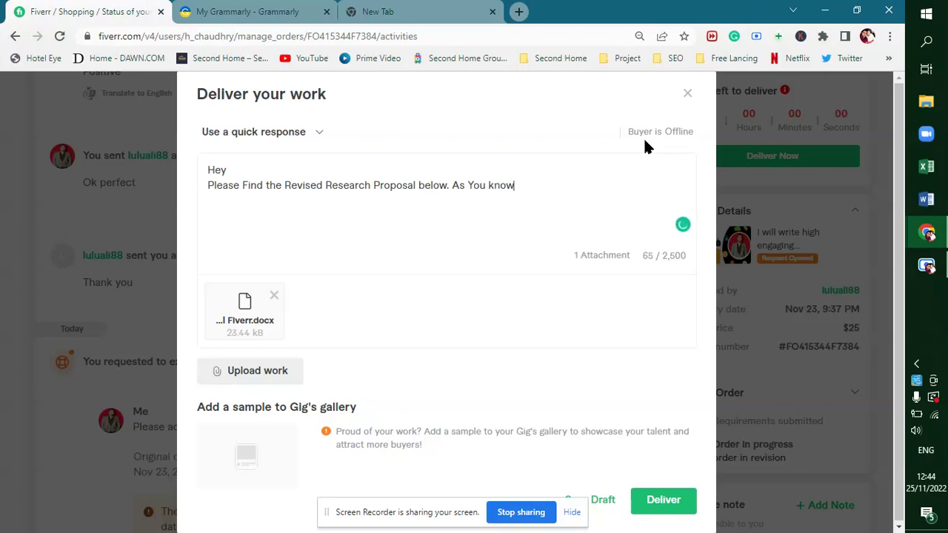
pyautogui.write('I worked fo')
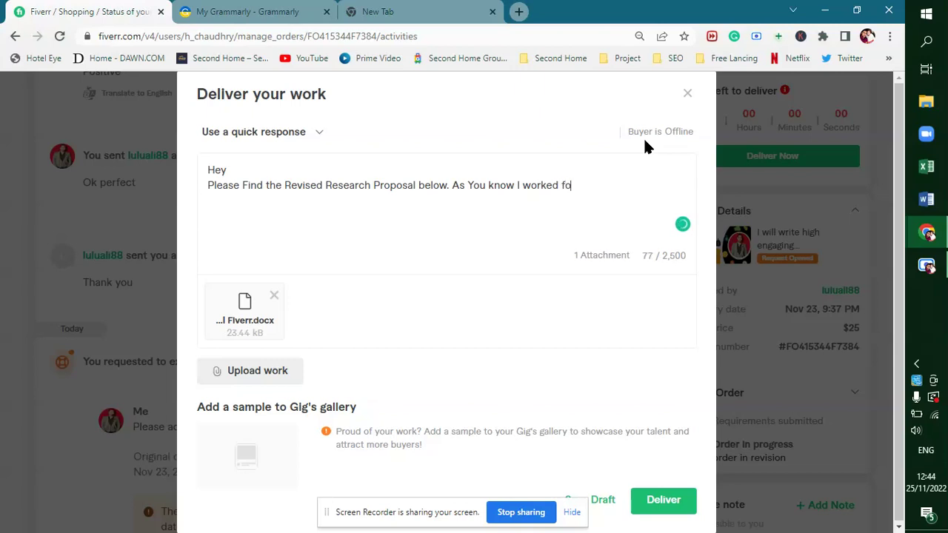
pyautogui.write('r You Tw')
pyautogui.write('ice')
pyautogui.press('BackSpace')
pyautogui.write('e')
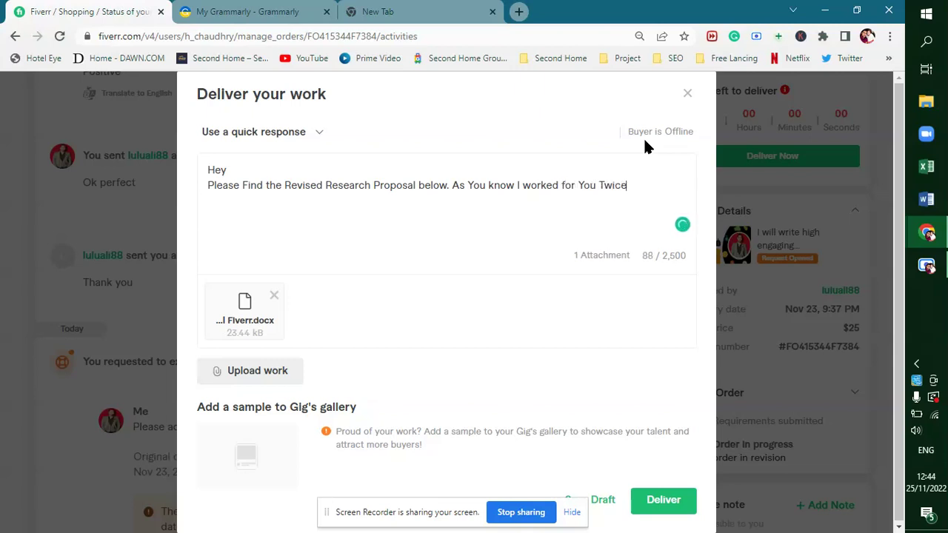
# Add to the description "And it took me about 4 days to work on single project as it was never done with me before."
pyautogui.write('. And it took me about 4 days to work ')
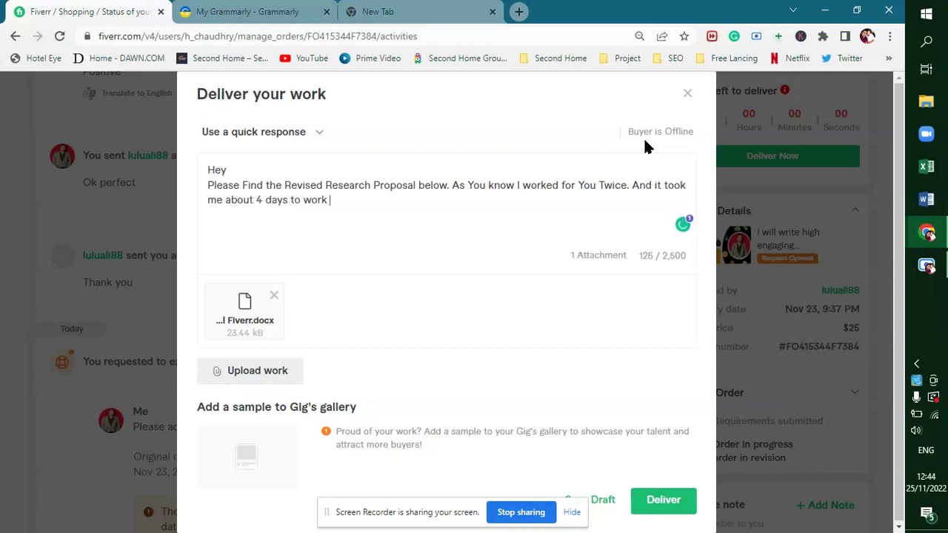
pyautogui.write('on single project as i')
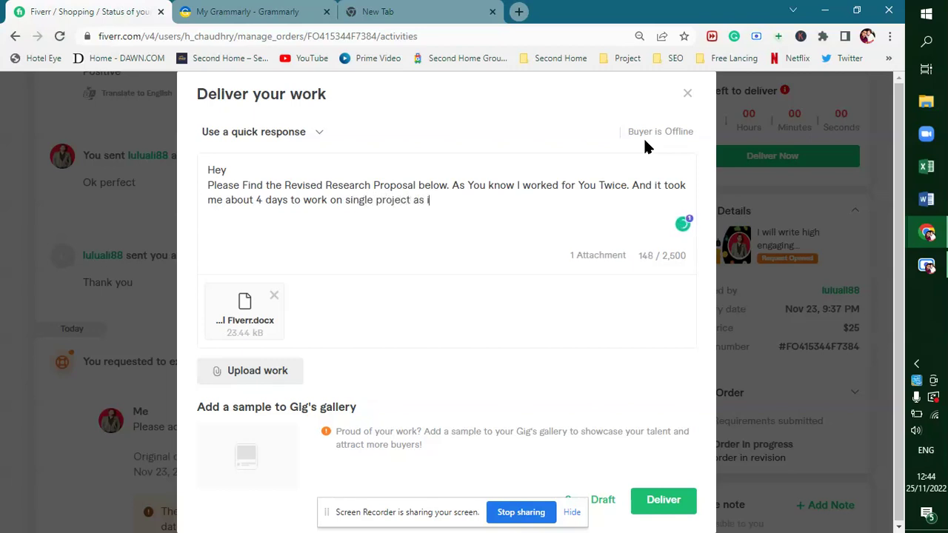
pyautogui.write('t wasn never don')
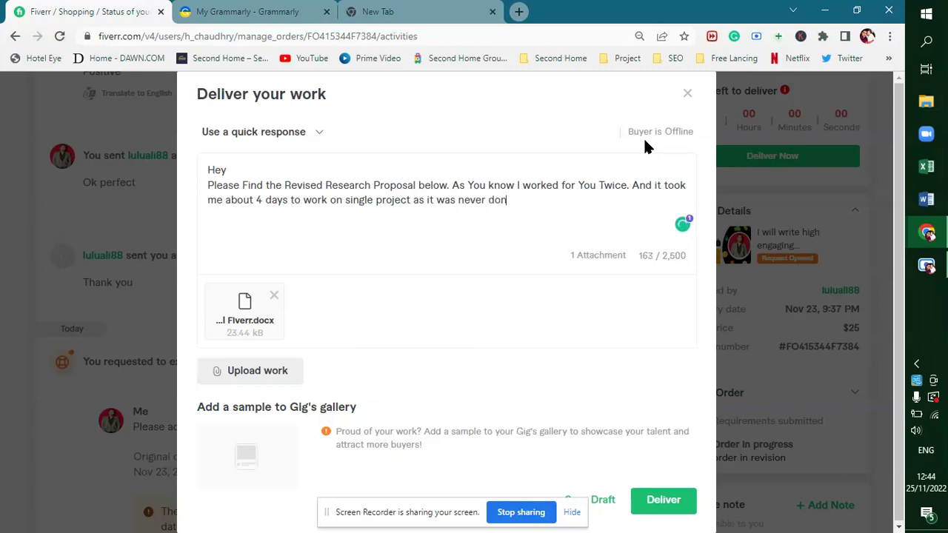
pyautogui.write('e with me ')
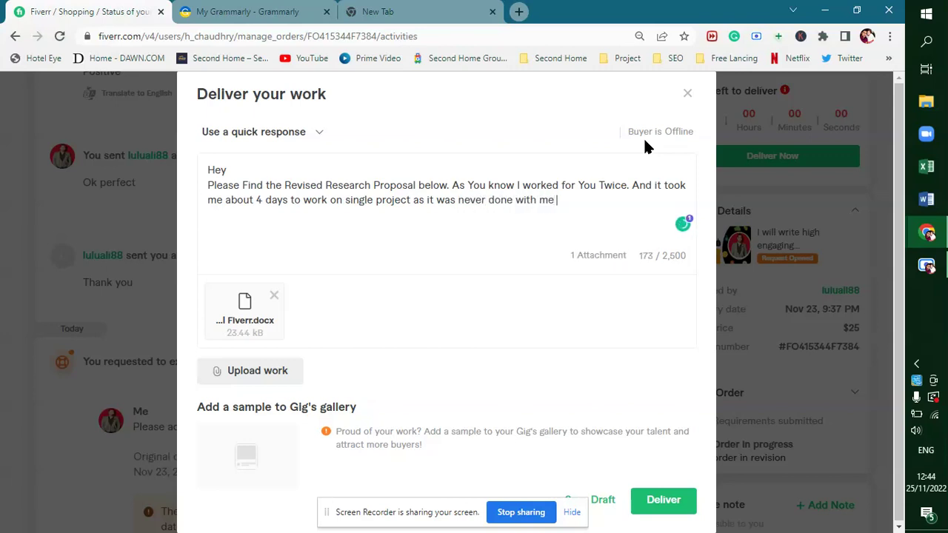
pyautogui.write('before. ')
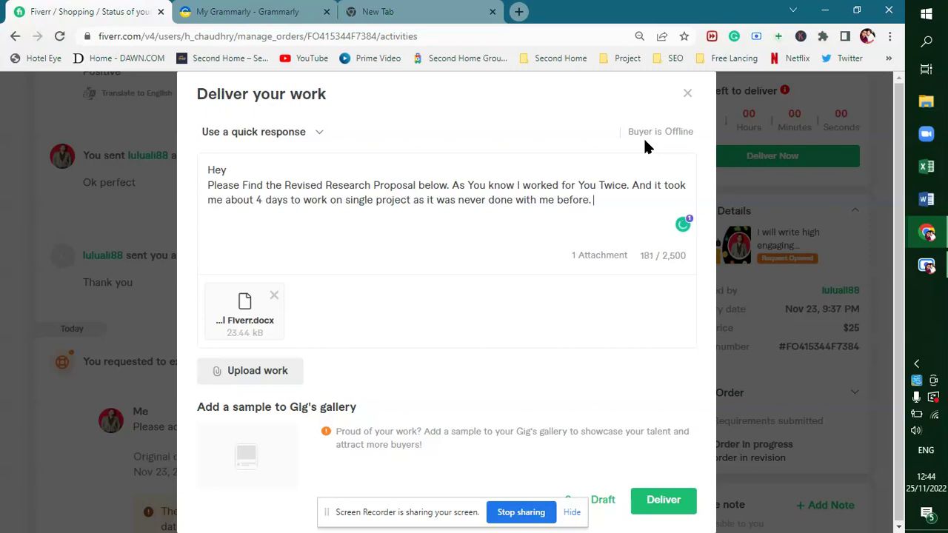
# Extend the description with "I found you good therefore I decided to help you out as it was mistaken from both side"
pyautogui.write('I found you ')
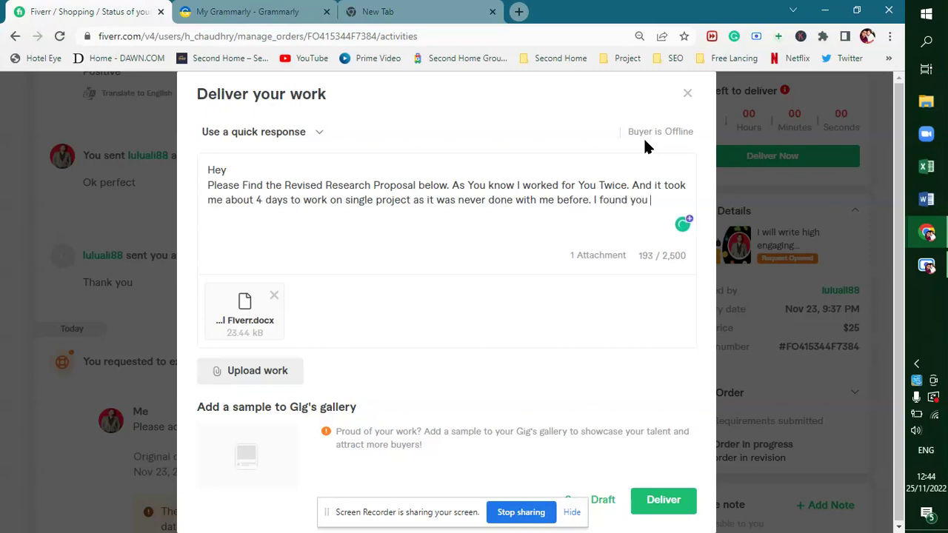
pyautogui.write('good theredfore i decided to help you out as ')
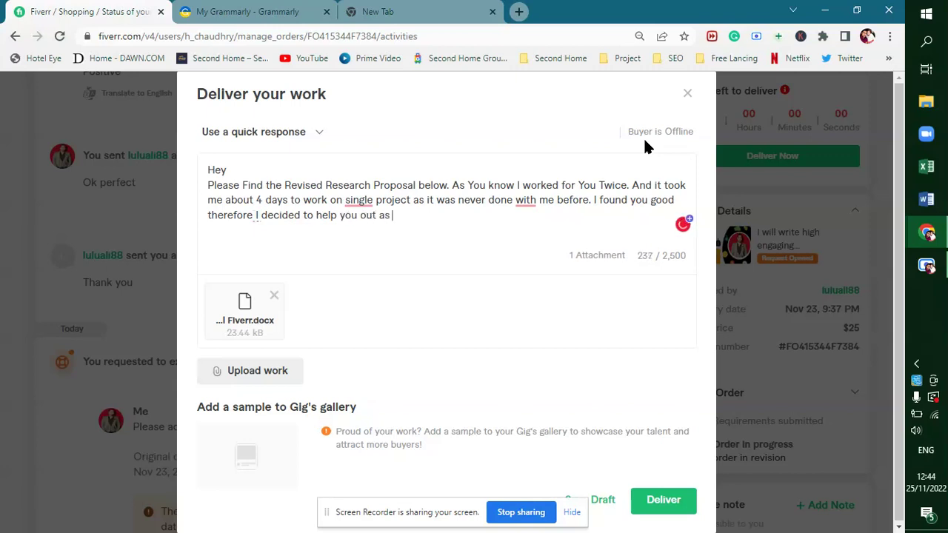
pyautogui.write('it was mistaken from ')
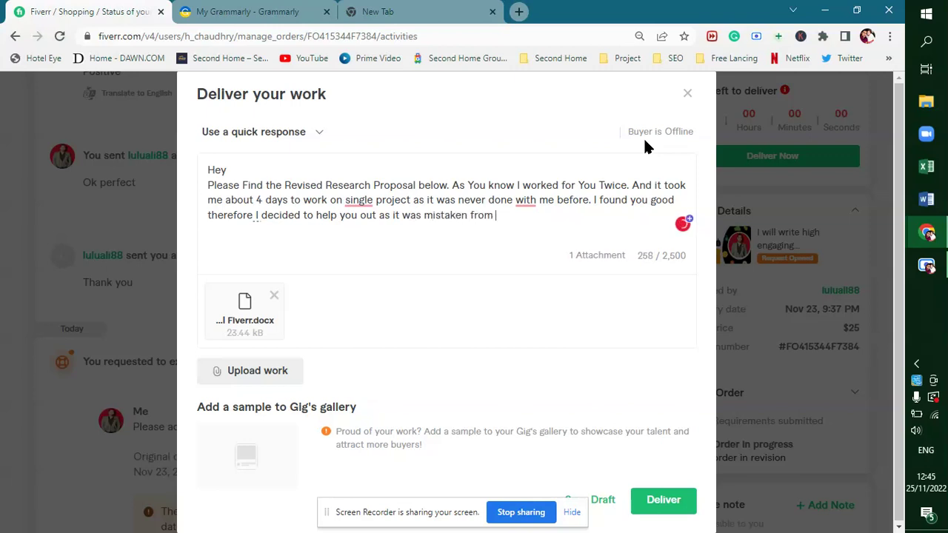
pyautogui.write('both side')
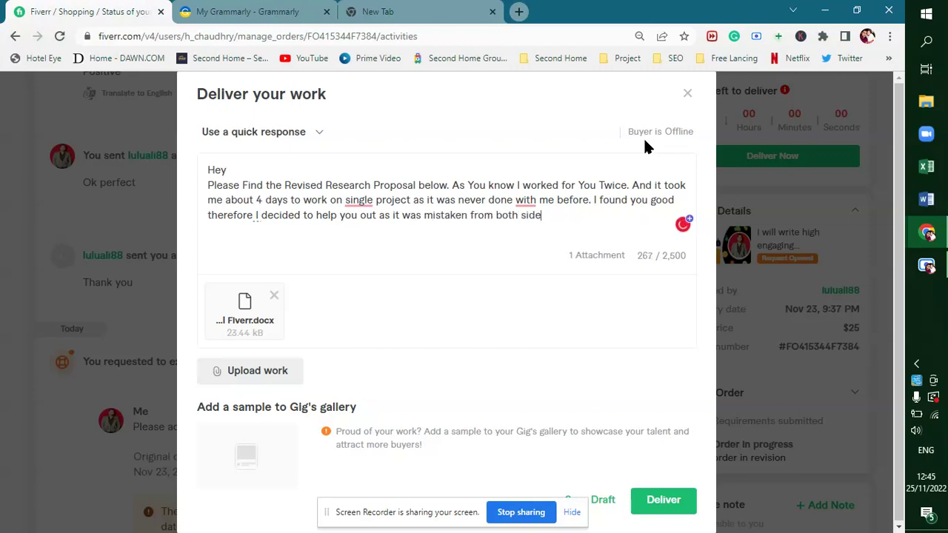
# Add the line "I hope you understand it" to the delivery description
pyautogui.press('Return')
pyautogui.write('I hope yo')
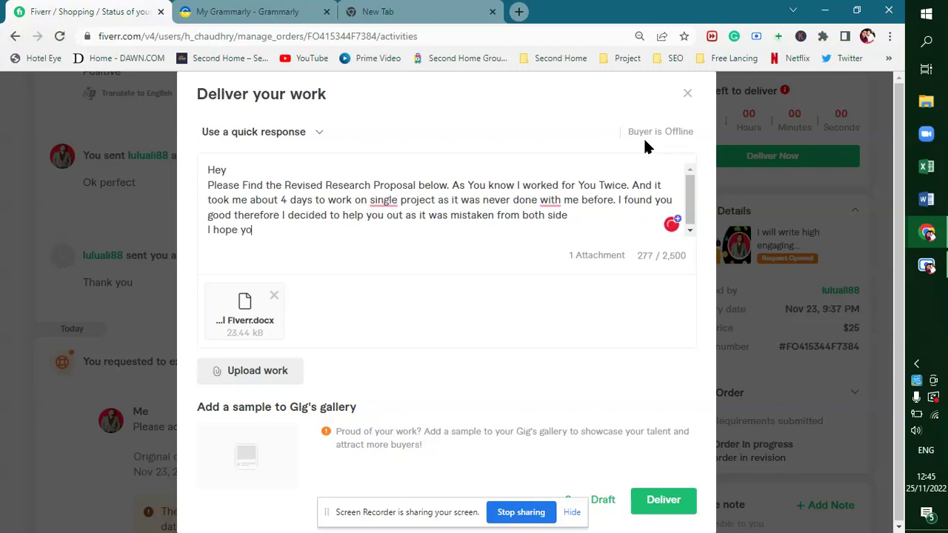
pyautogui.write('u udders')
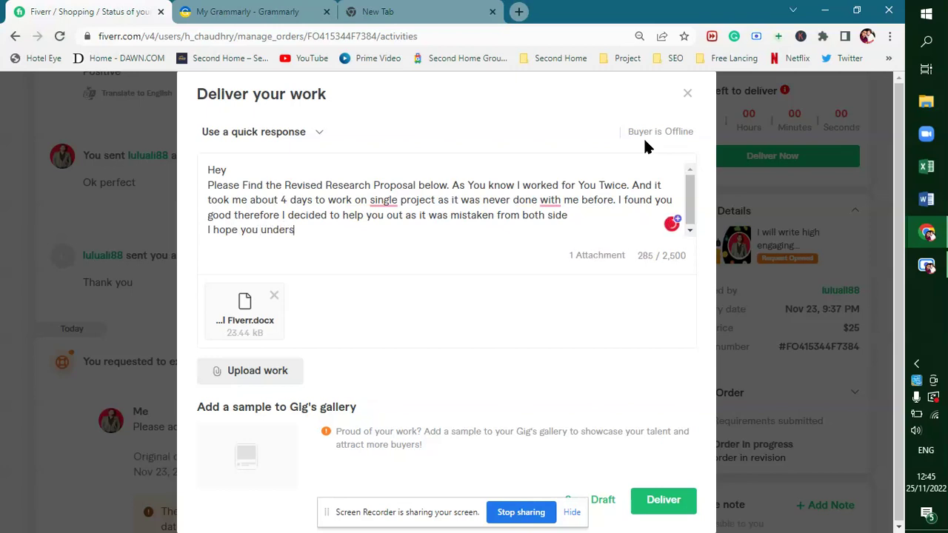
pyautogui.write('tand it and ma')
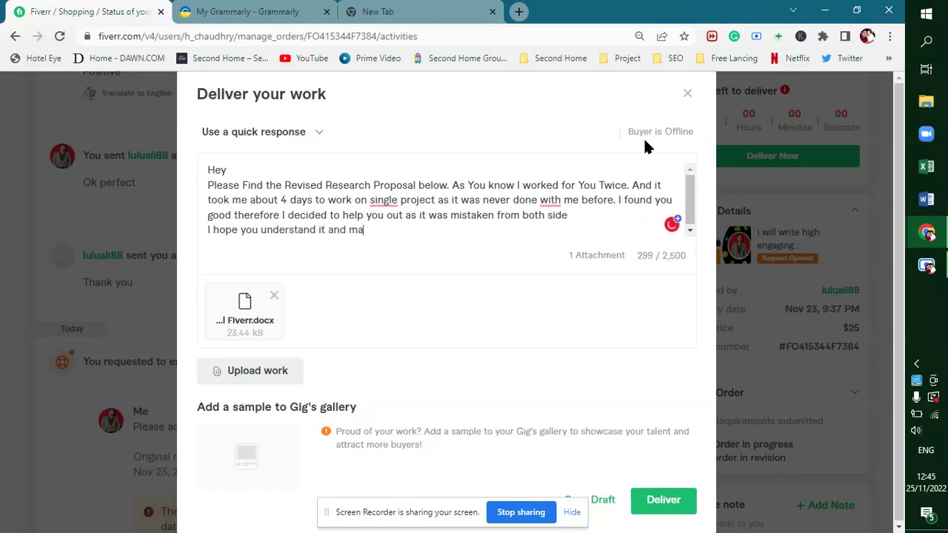
pyautogui.write('ke it good')
pyautogui.press('BackSpace')
pyautogui.press('BackSpace')
pyautogui.press('BackSpace')
pyautogui.press('BackSpace')
pyautogui.press('BackSpace')
pyautogui.press('BackSpace')
pyautogui.press('BackSpace')
pyautogui.press('BackSpace')
pyautogui.press('BackSpace')
pyautogui.press('BackSpace')
pyautogui.press('BackSpace')
pyautogui.press('BackSpace')
pyautogui.press('BackSpace')
pyautogui.press('BackSpace')
# Add the line "Looking forward to work with you again" to the description and begin another line below it
pyautogui.press('Return')
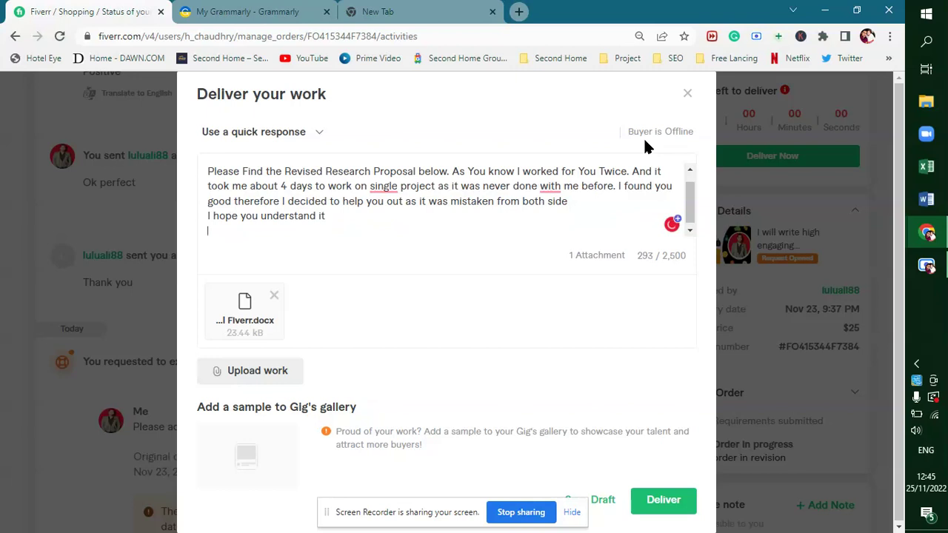
pyautogui.write('Looking forward to')
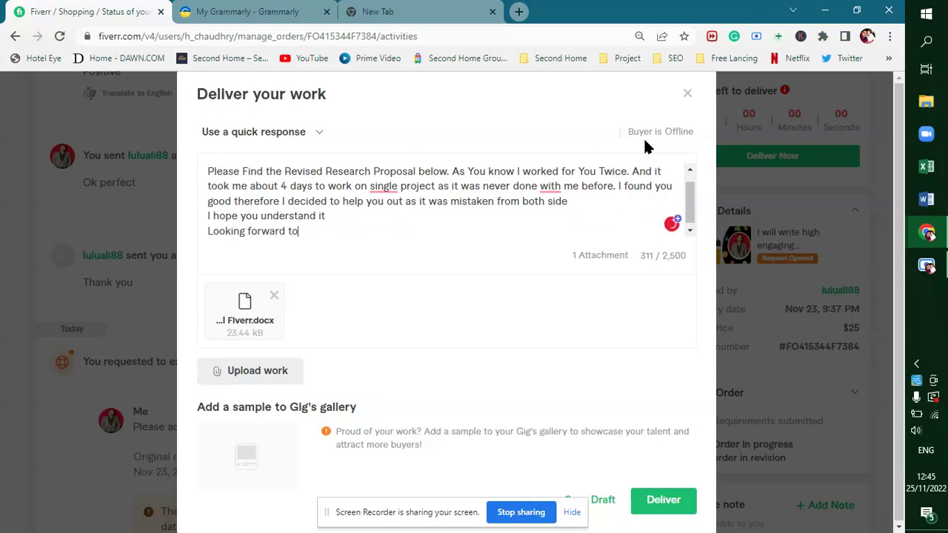
pyautogui.write(' work ')
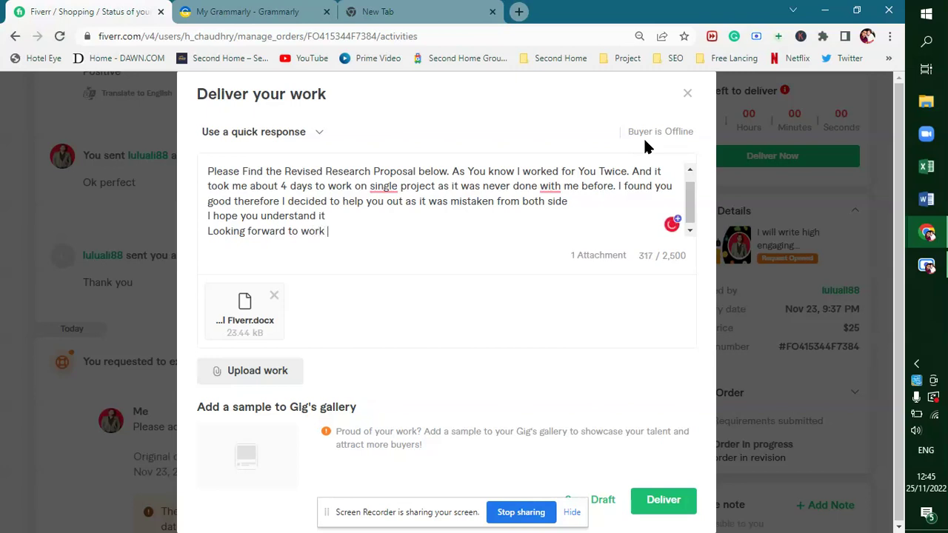
pyautogui.write('with you again')
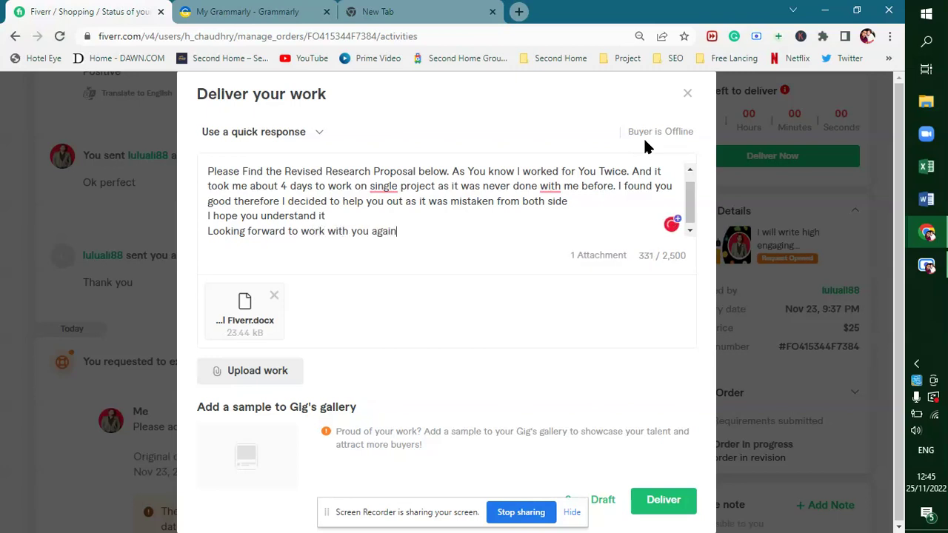
pyautogui.press('Return')
pyautogui.write('Please ')
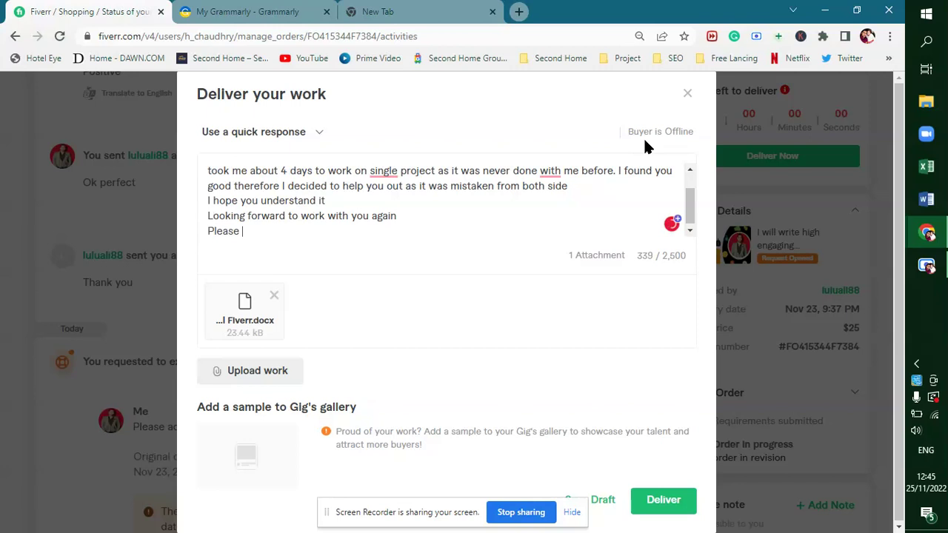
pyautogui.write('share')
pyautogui.press('BackSpace')
pyautogui.press('BackSpace')
pyautogui.press('BackSpace')
pyautogui.press('BackSpace')
pyautogui.press('BackSpace')
pyautogui.press('BackSpace')
pyautogui.press('BackSpace')
pyautogui.press('BackSpace')
pyautogui.press('BackSpace')
pyautogui.press('BackSpace')
pyautogui.press('BackSpace')
pyautogui.press('BackSpace')
pyautogui.write('Y')
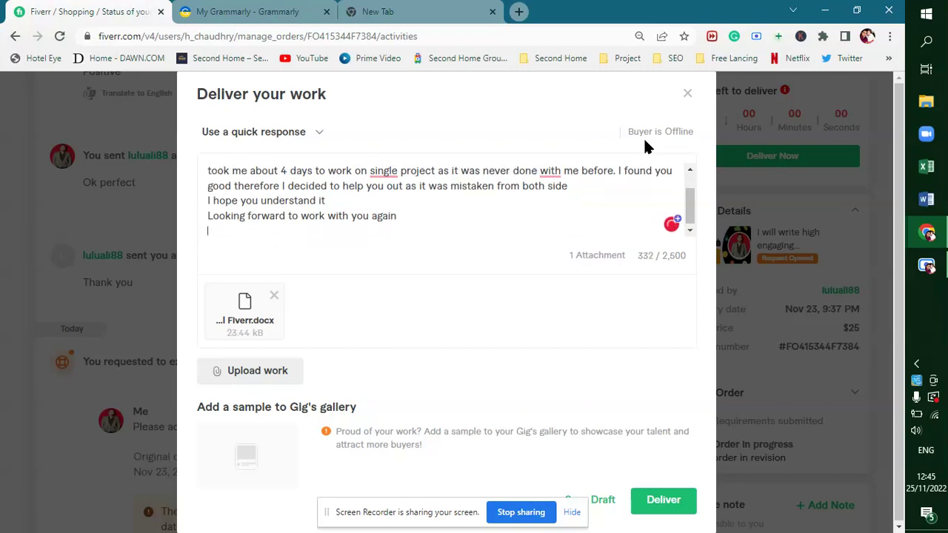
pyautogui.press('BackSpace')
# Close the delivery description with "Thanks" and leave the web page unsaved
pyautogui.write('Than')
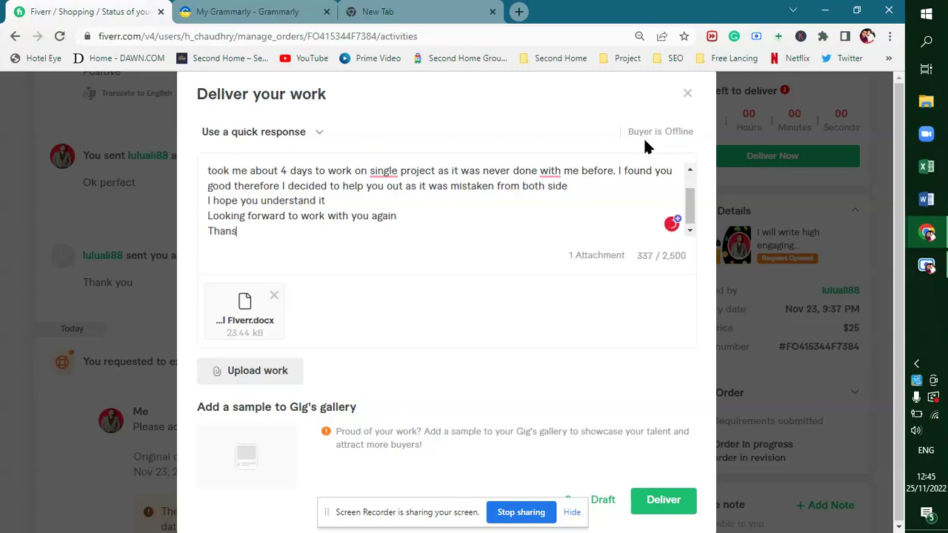
pyautogui.write('ks')
pyautogui.hotkey('ctrl', 's')
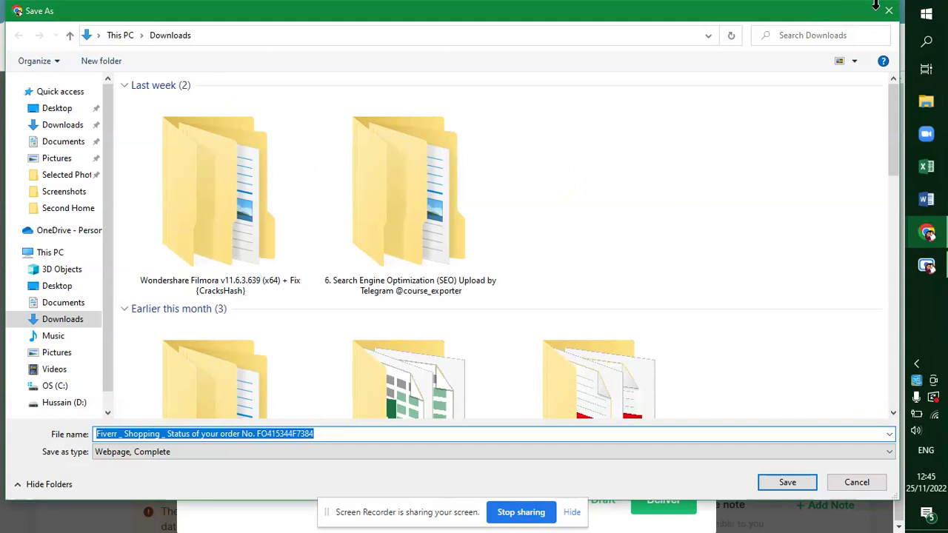
pyautogui.click(889, 12)
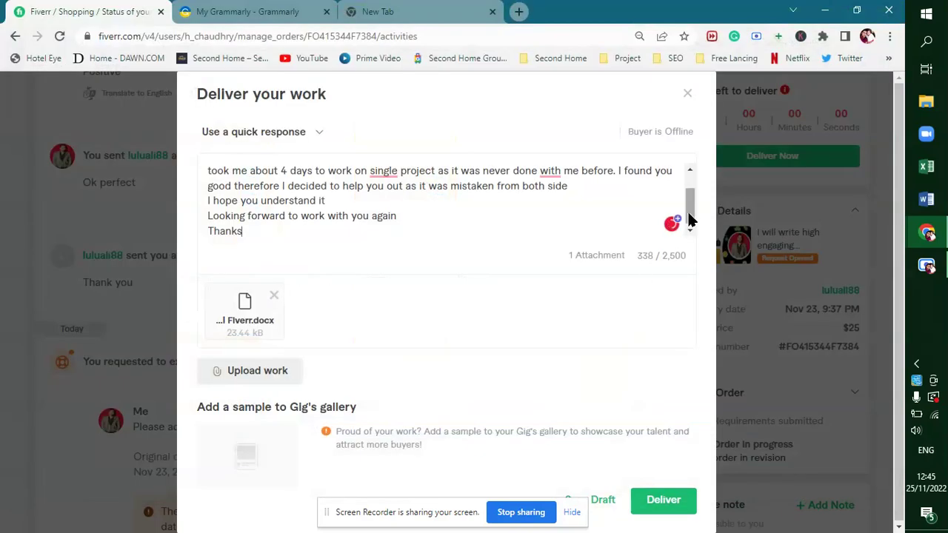
# Try to apply the inline grammar suggestions for "single" and "with" in the delivery description
pyautogui.scroll(2, 689, 217)
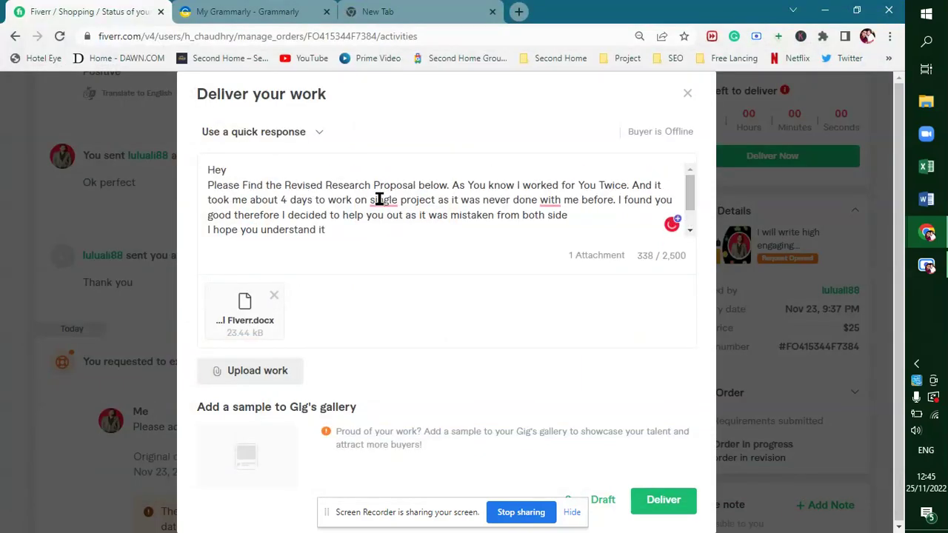
pyautogui.moveTo(380, 205)
pyautogui.click(382, 235)
pyautogui.moveTo(557, 201)
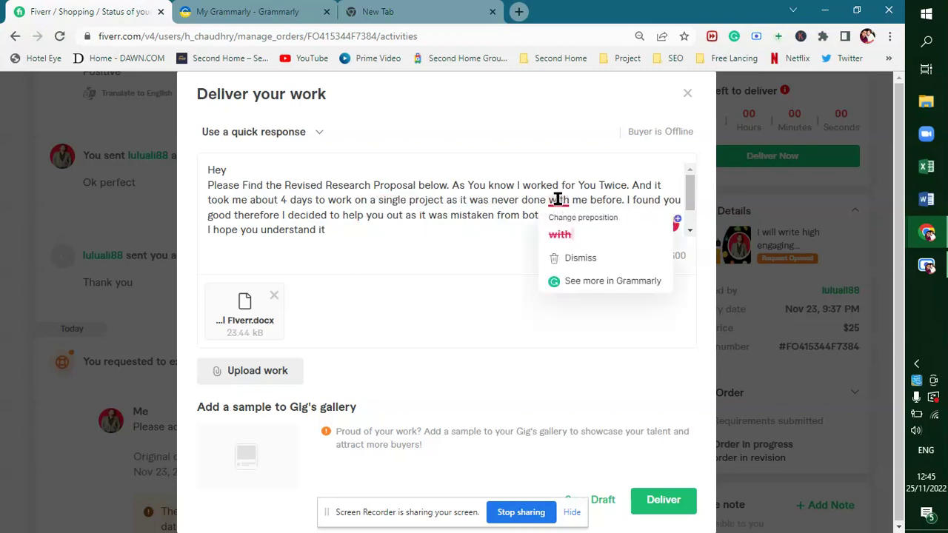
pyautogui.click(557, 247)
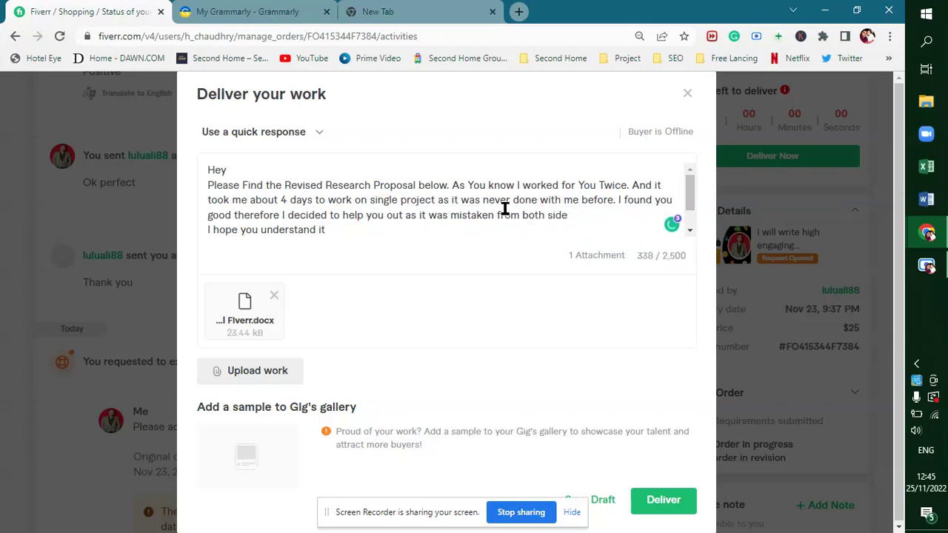
pyautogui.click(563, 201)
# Review the Grammarly suggestions, accepting "know,", "four" and "working" and dismissing the rewrites of "it was never done" and "was mistaken"
pyautogui.click(671, 224)
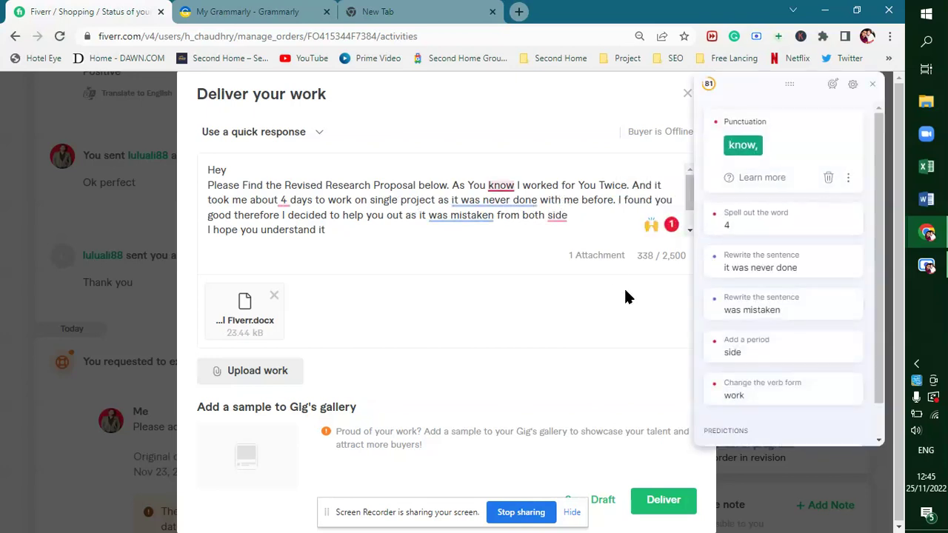
pyautogui.click(741, 147)
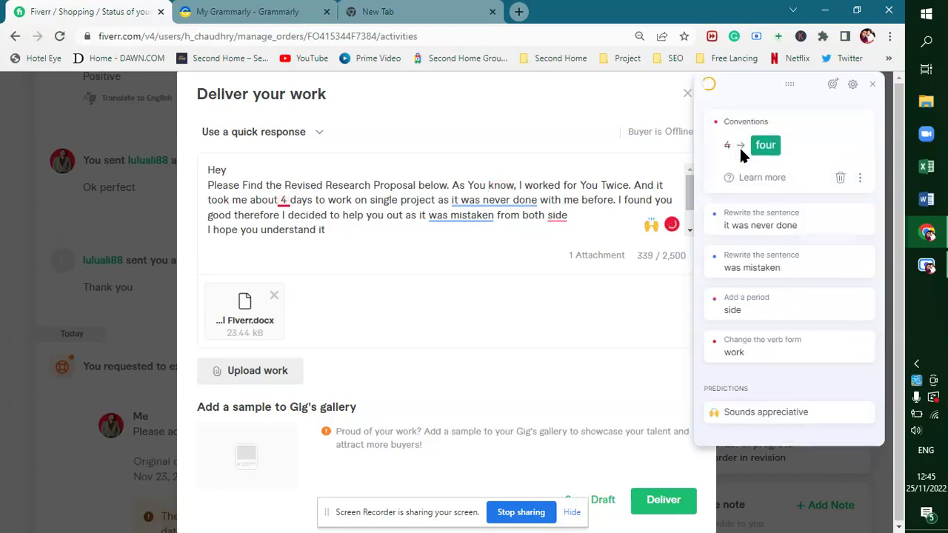
pyautogui.click(767, 148)
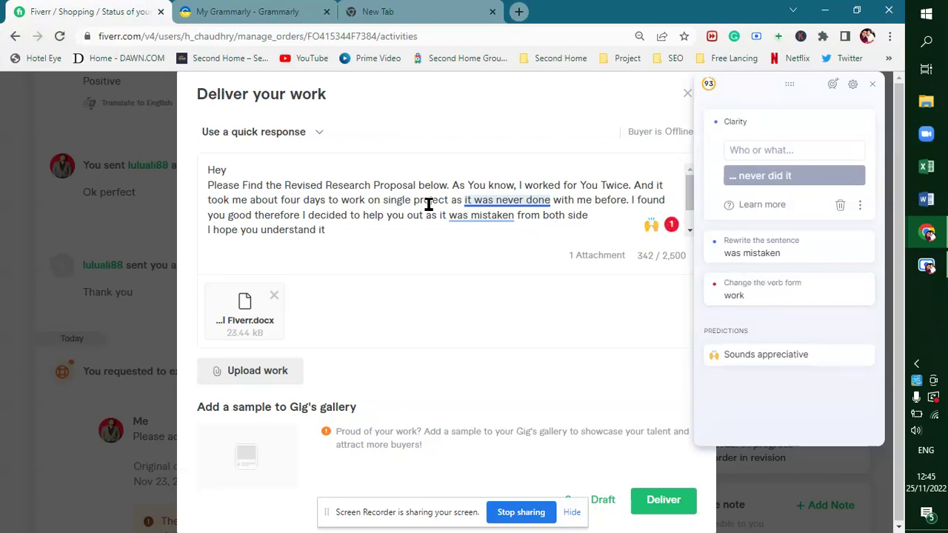
pyautogui.click(840, 205)
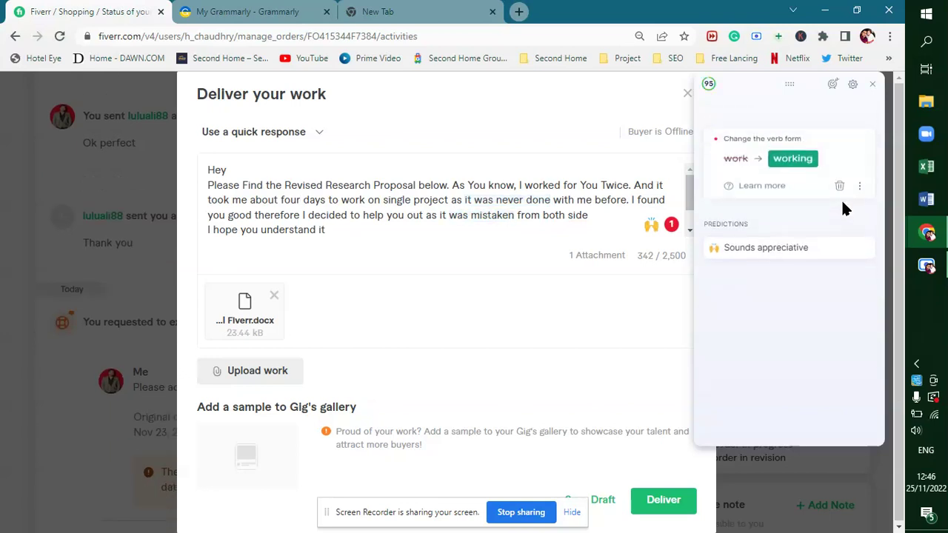
pyautogui.click(793, 158)
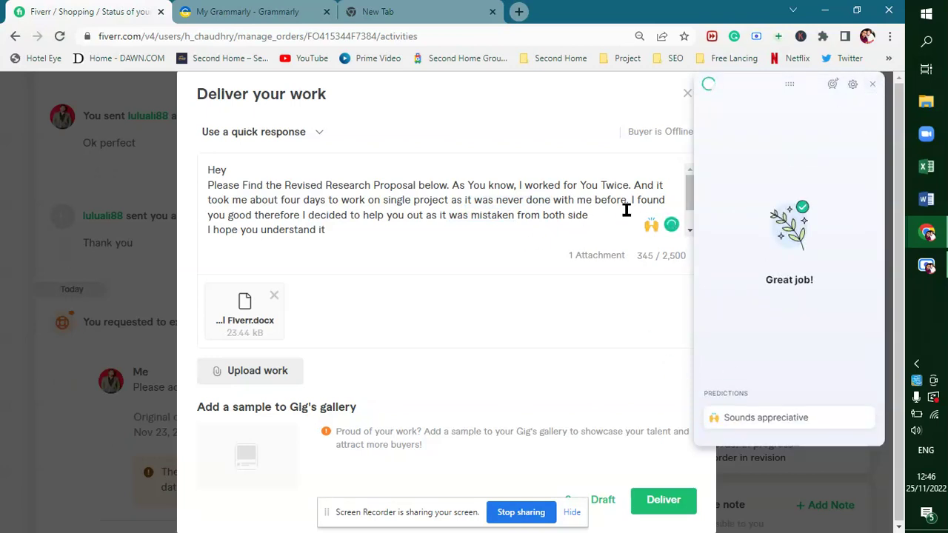
# Accept the remaining corrections: a period after "side", ". Therefore", "sides" and "it.", and close the suggestions
pyautogui.scroll(-1, 341, 226)
pyautogui.click(742, 145)
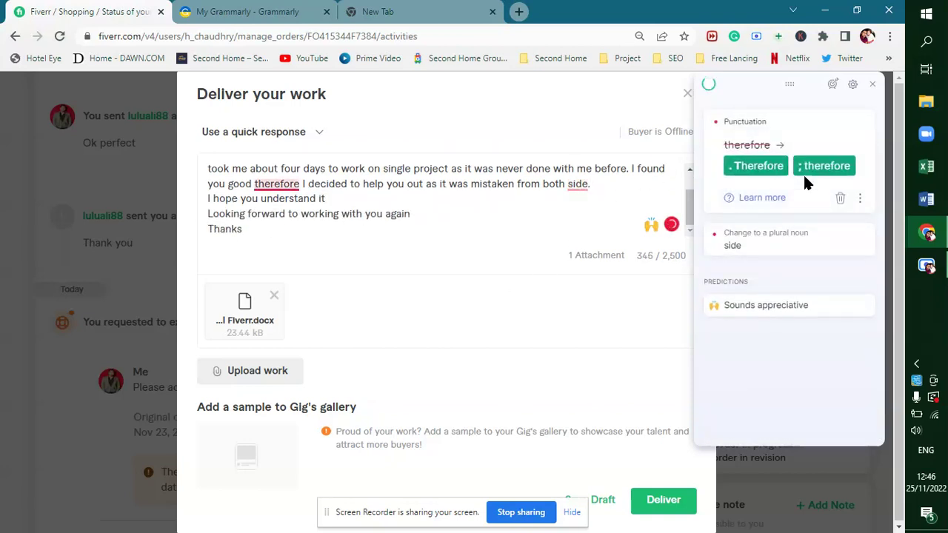
pyautogui.click(758, 163)
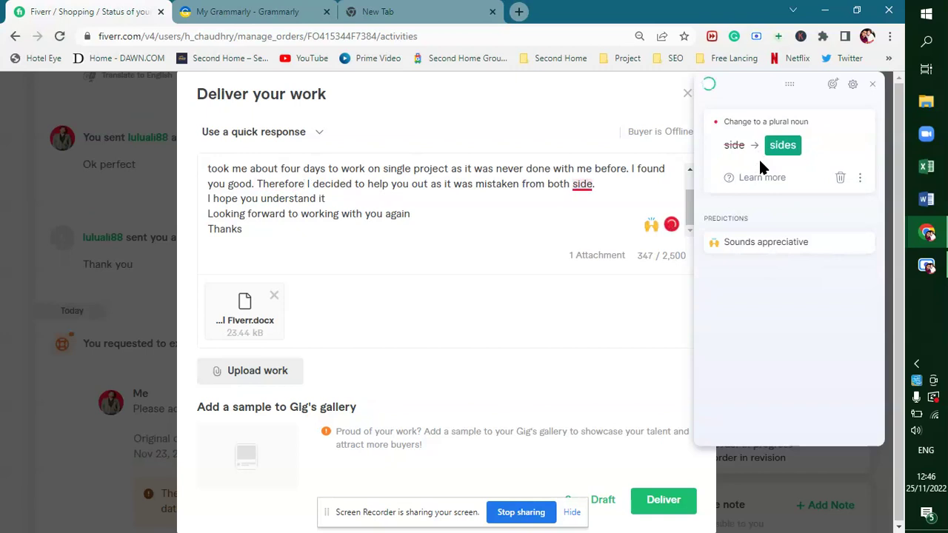
pyautogui.click(779, 146)
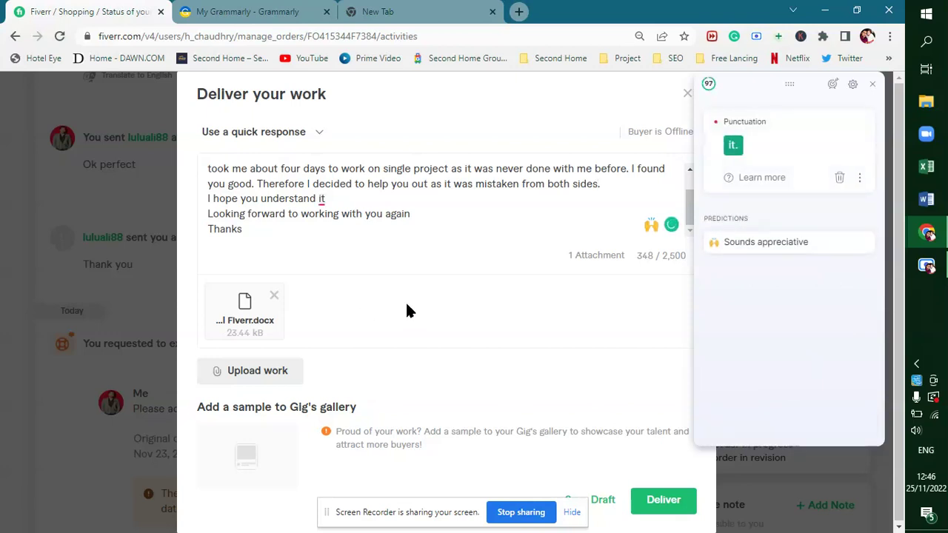
pyautogui.click(732, 147)
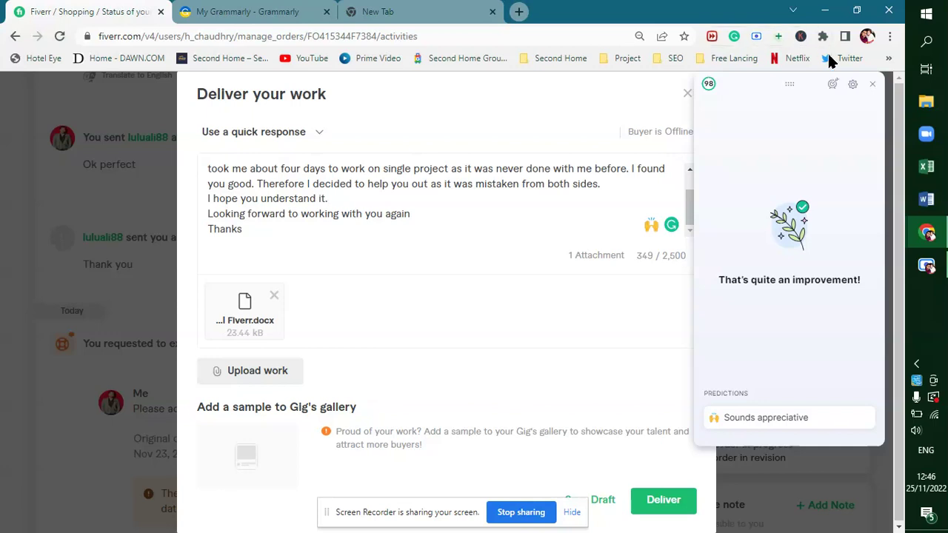
pyautogui.click(873, 84)
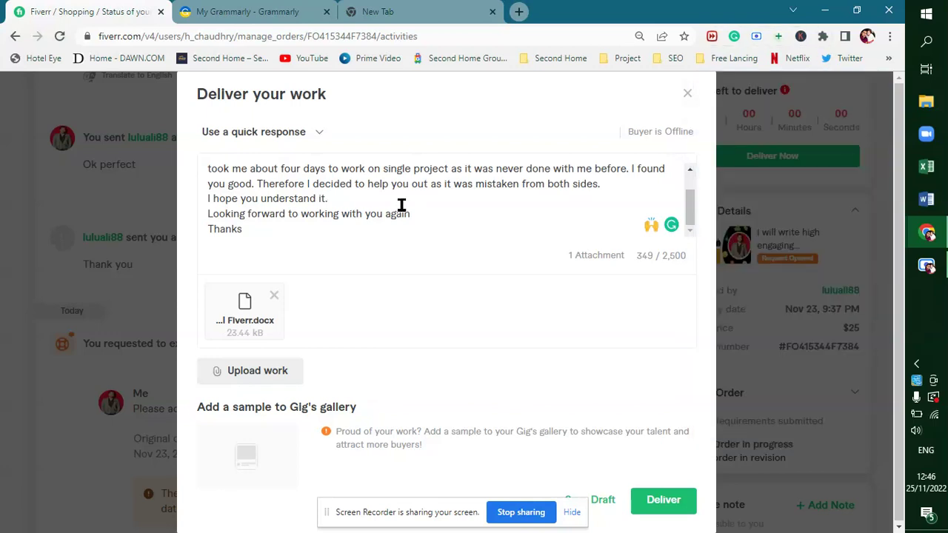
# Deliver the revised work to the buyer with the attached document and the corrected description
pyautogui.click(572, 512)
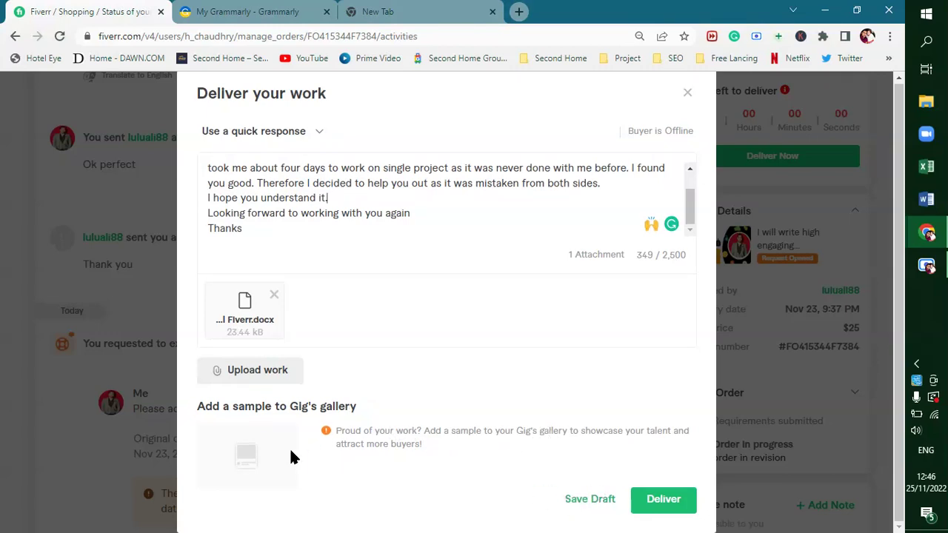
pyautogui.click(667, 503)
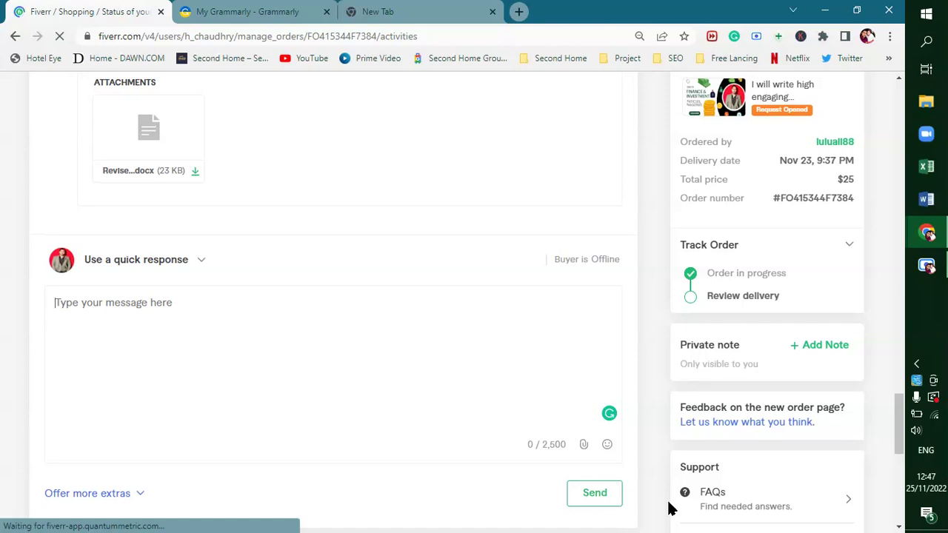
# Return to the seller dashboard and check the notifications and the active order's status
pyautogui.scroll(5, 669, 508)
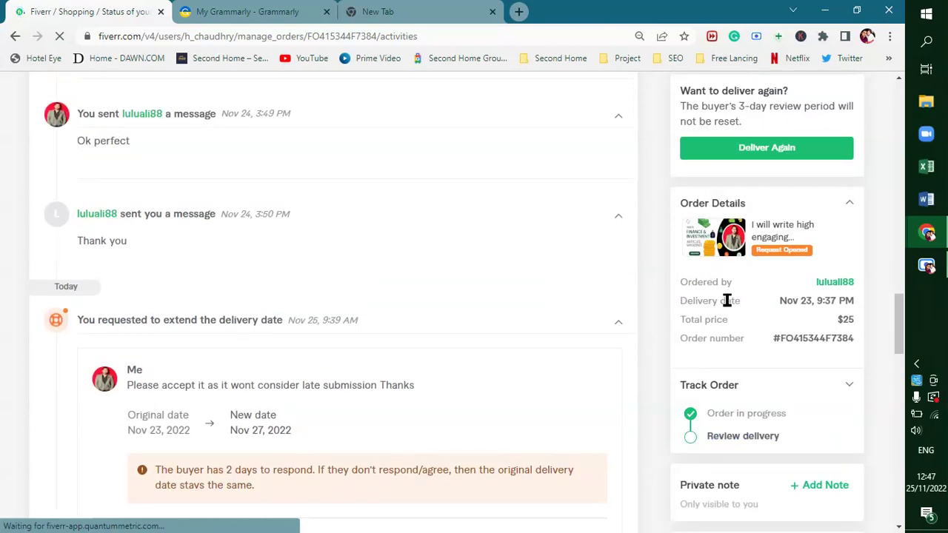
pyautogui.scroll(10, 731, 289)
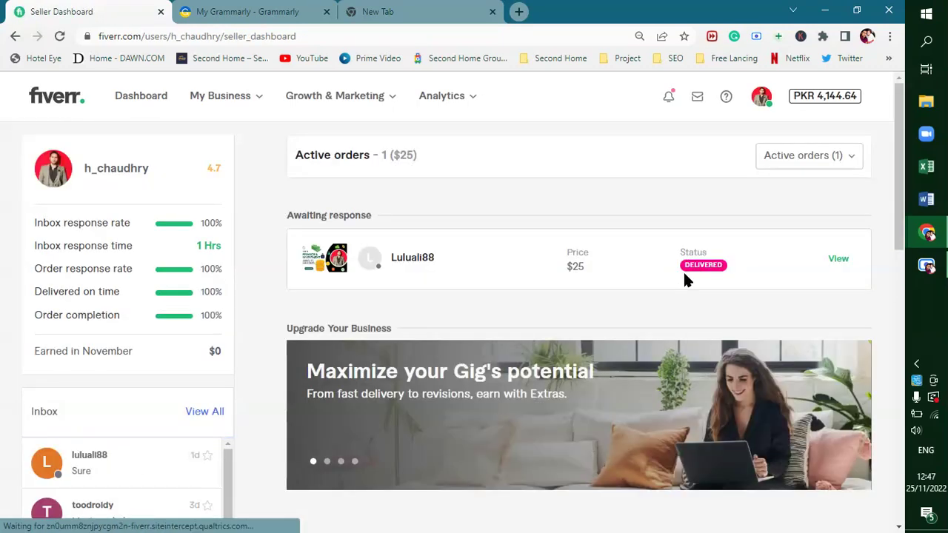
pyautogui.click(669, 96)
pyautogui.click(761, 215)
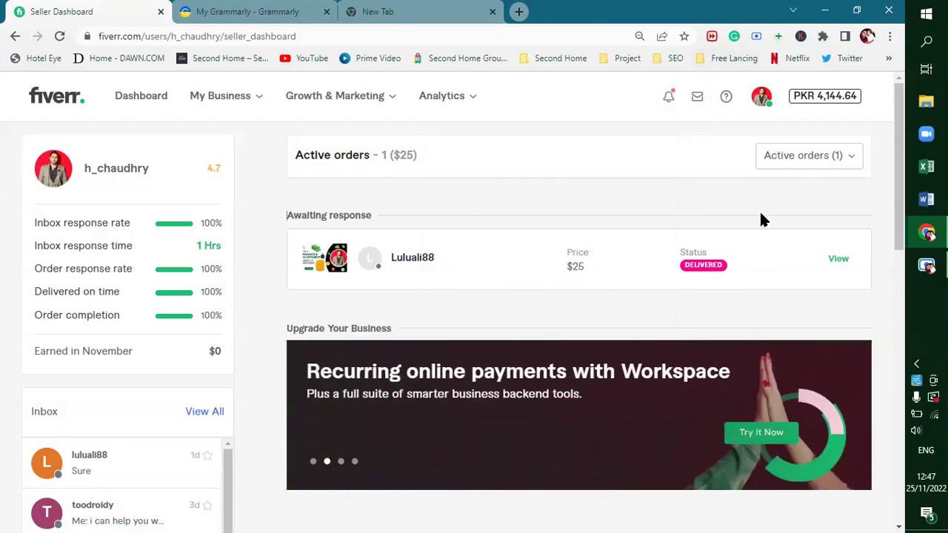
pyautogui.scroll(-5, 761, 215)
pyautogui.scroll(5, 761, 215)
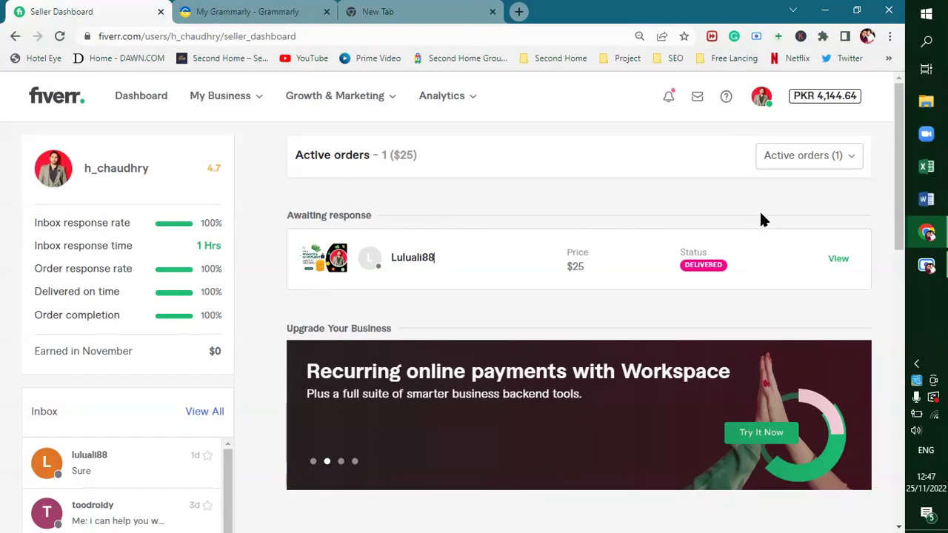